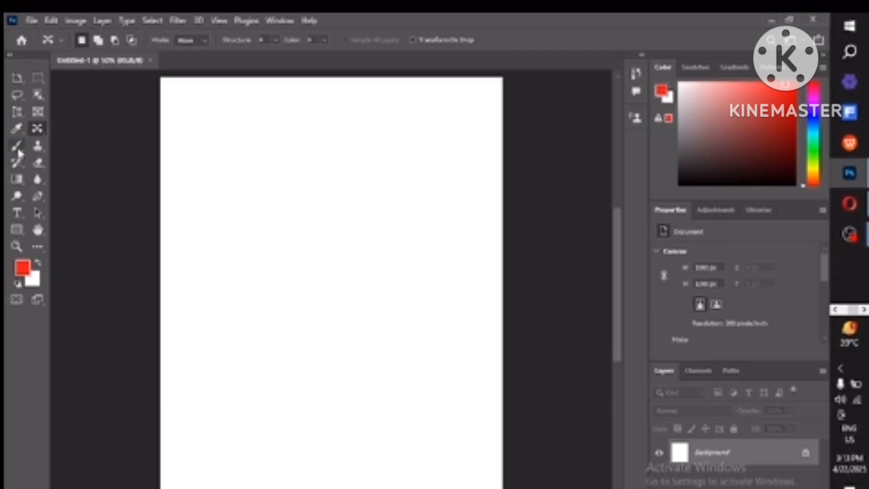
Step: Paint a red dot and a zigzag stroke on the blank canvas with the Brush tool
{"action": "left_click", "coordinate": [17, 146]}
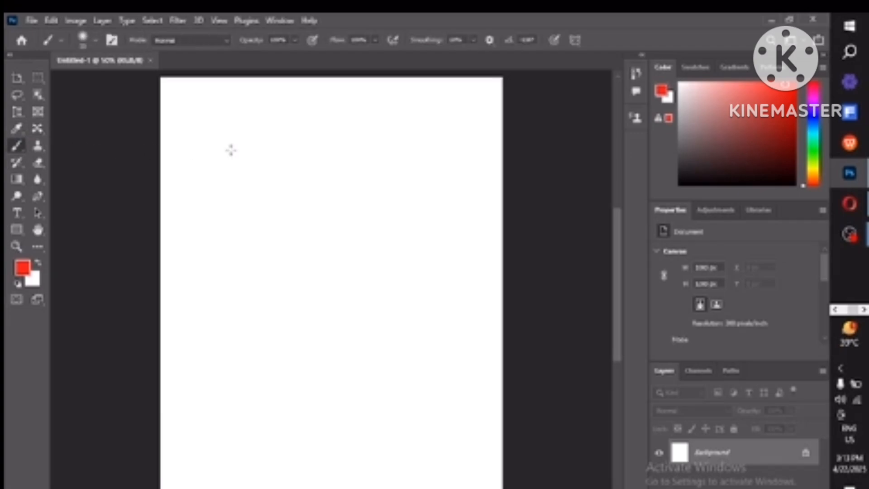
{"action": "left_click", "coordinate": [230, 149]}
{"action": "mouse_move", "coordinate": [273, 145]}
{"action": "left_mouse_down"}
{"action": "mouse_move", "coordinate": [331, 158]}
{"action": "mouse_move", "coordinate": [246, 286]}
{"action": "mouse_move", "coordinate": [326, 276]}
{"action": "mouse_move", "coordinate": [345, 293]}
{"action": "mouse_move", "coordinate": [292, 346]}
{"action": "mouse_move", "coordinate": [355, 322]}
{"action": "mouse_move", "coordinate": [351, 366]}
{"action": "left_mouse_up"}
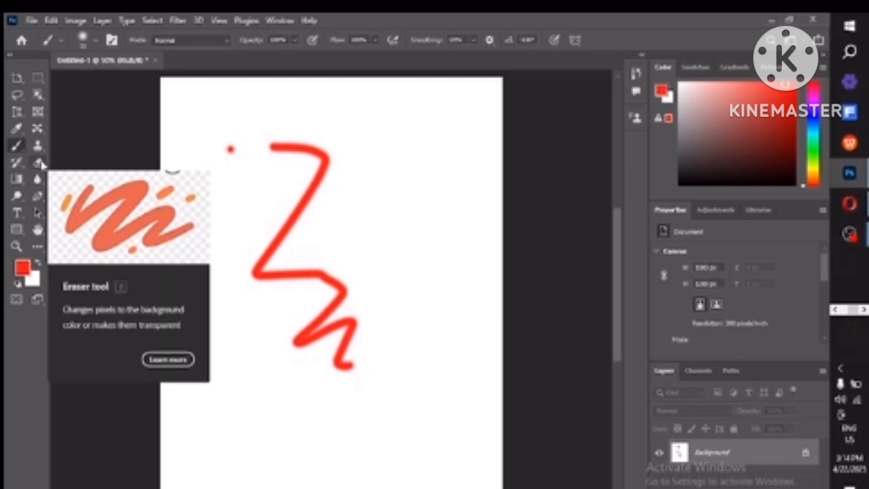
Step: Switch to the Eraser tool, enlarge its brush to about 275 px, and erase the red zigzag and dot
{"action": "left_click", "coordinate": [41, 164]}
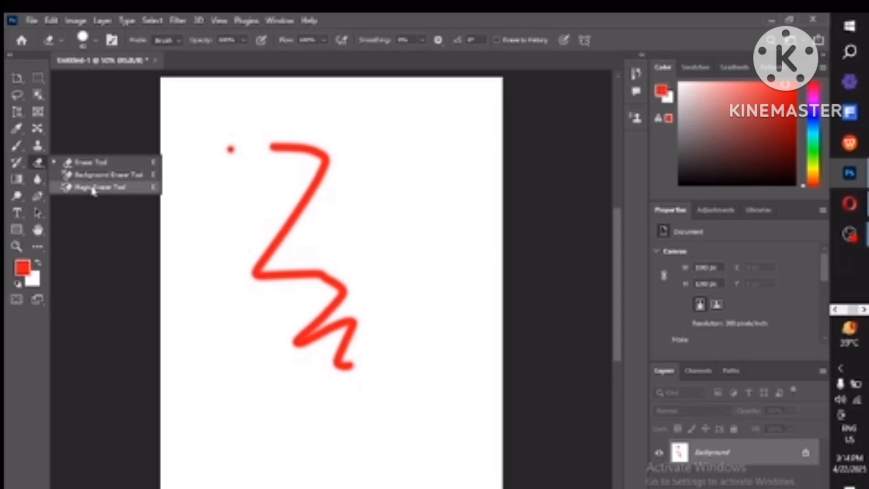
{"action": "right_click", "coordinate": [316, 222]}
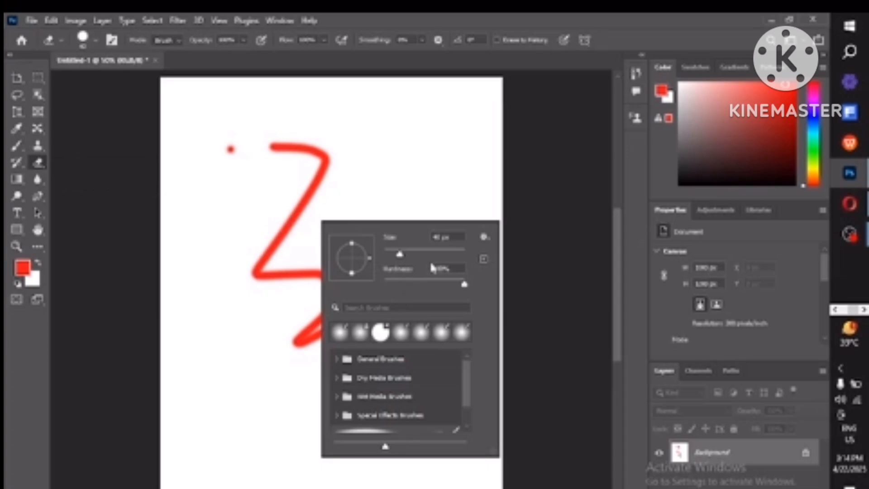
{"action": "left_click", "coordinate": [448, 255]}
{"action": "left_click", "coordinate": [284, 323]}
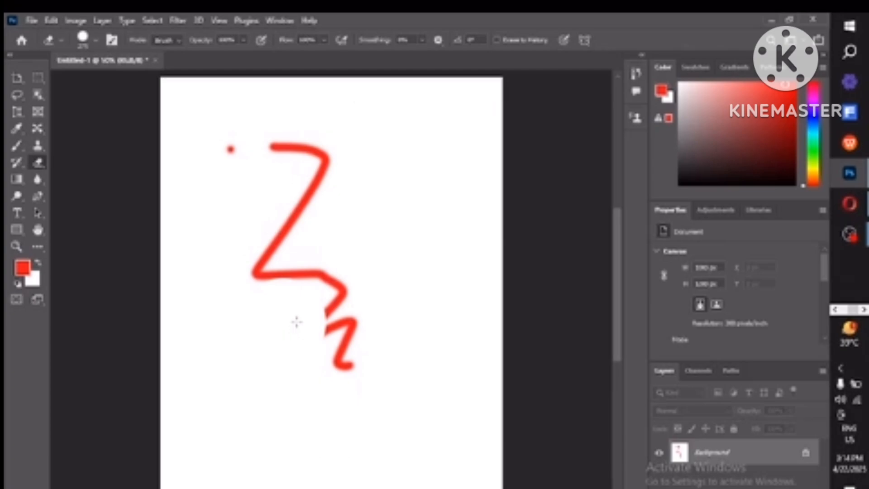
{"action": "mouse_move", "coordinate": [295, 320]}
{"action": "left_mouse_down"}
{"action": "mouse_move", "coordinate": [330, 265]}
{"action": "mouse_move", "coordinate": [254, 289]}
{"action": "mouse_move", "coordinate": [336, 205]}
{"action": "mouse_move", "coordinate": [291, 209]}
{"action": "left_mouse_up"}
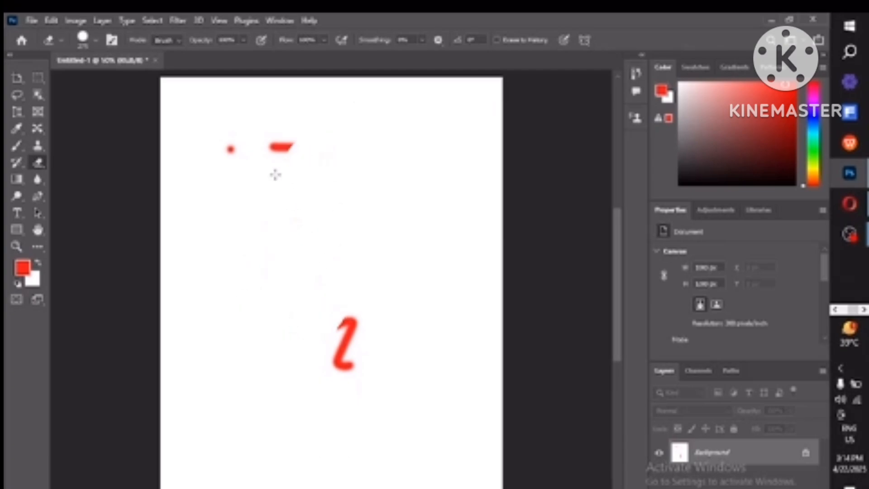
{"action": "left_click_drag", "start_coordinate": [286, 147], "coordinate": [246, 152]}
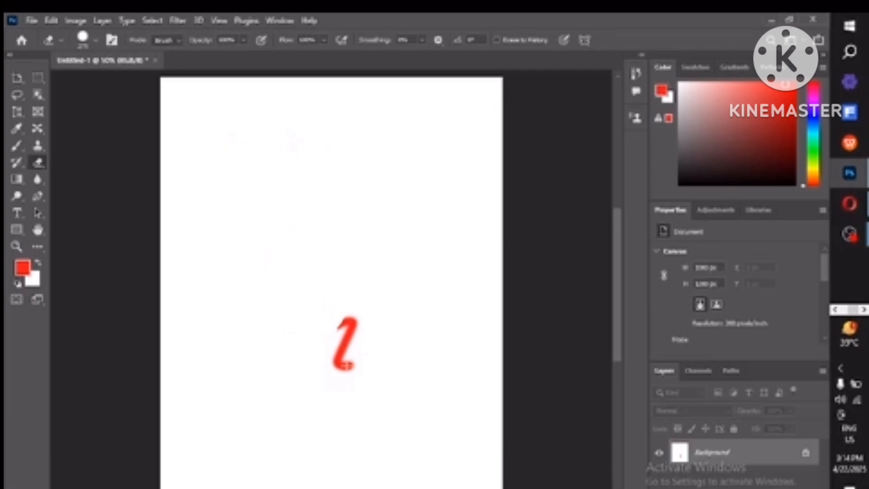
{"action": "mouse_move", "coordinate": [348, 295]}
{"action": "left_mouse_down"}
{"action": "mouse_move", "coordinate": [338, 377]}
{"action": "mouse_move", "coordinate": [344, 342]}
{"action": "mouse_move", "coordinate": [342, 365]}
{"action": "left_mouse_up"}
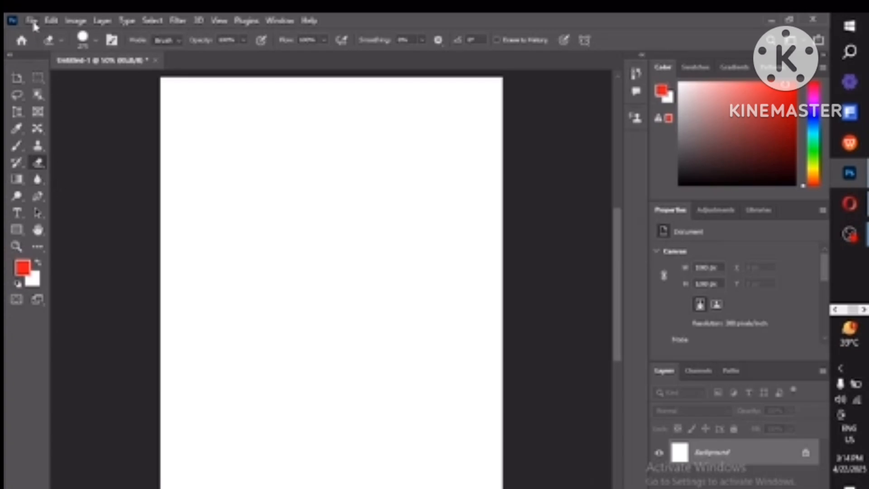
Step: Open the karina-karina unsplash JPG photo from the Downloads folder
{"action": "left_click", "coordinate": [32, 22]}
{"action": "left_click", "coordinate": [47, 48]}
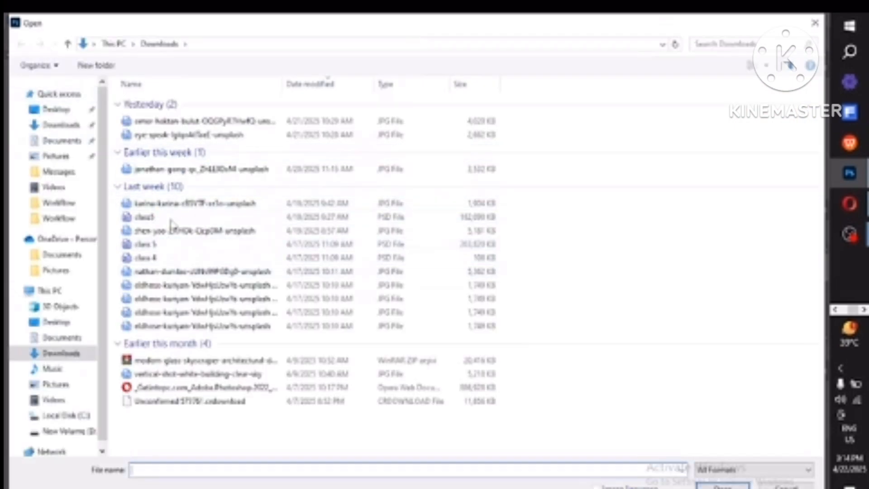
{"action": "double_click", "coordinate": [171, 205]}
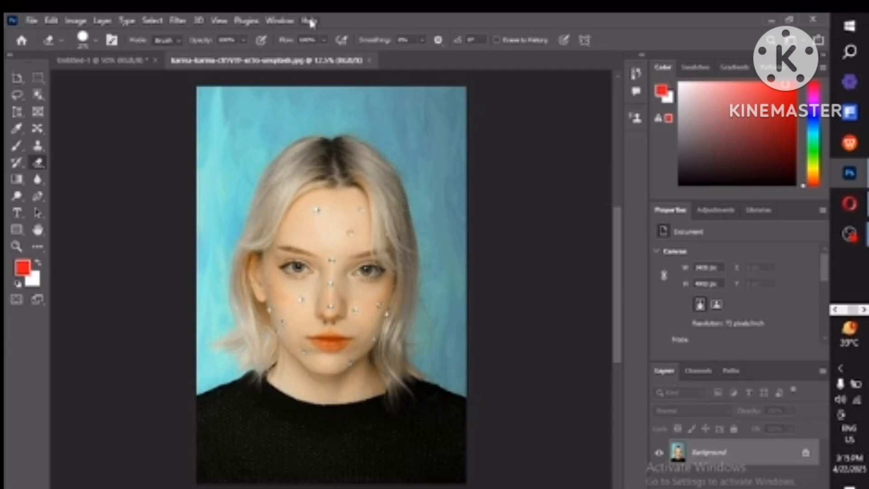
Step: Select the Background Eraser Tool and erase a streak of the blue background at the upper left
{"action": "left_click", "coordinate": [45, 164]}
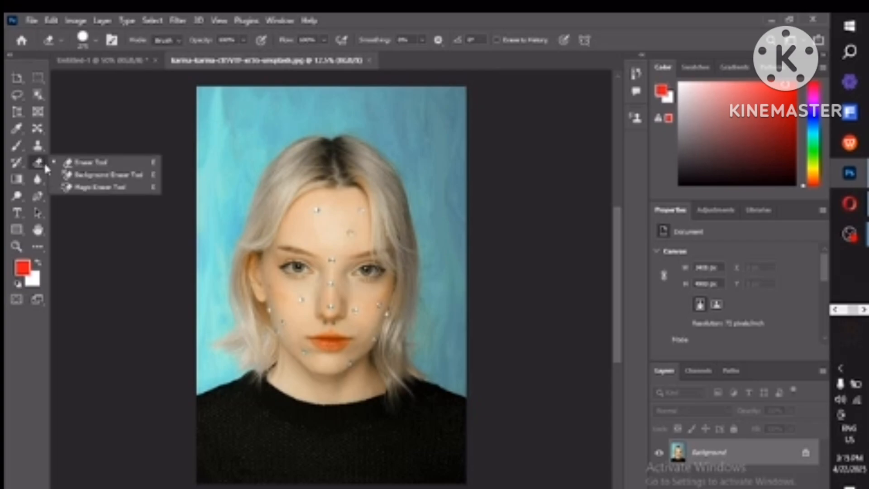
{"action": "left_click", "coordinate": [75, 179]}
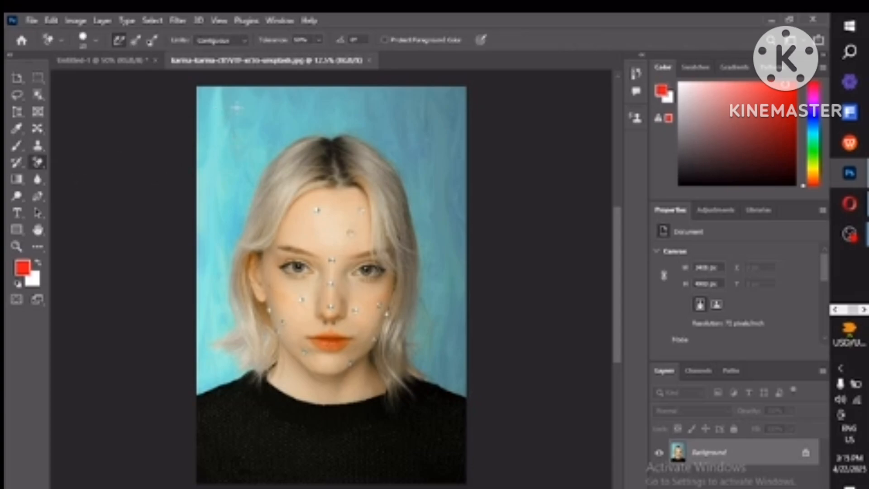
{"action": "mouse_move", "coordinate": [228, 108]}
{"action": "left_mouse_down"}
{"action": "mouse_move", "coordinate": [284, 118]}
{"action": "mouse_move", "coordinate": [240, 123]}
{"action": "mouse_move", "coordinate": [167, 194]}
{"action": "mouse_move", "coordinate": [256, 219]}
{"action": "mouse_move", "coordinate": [290, 136]}
{"action": "mouse_move", "coordinate": [270, 130]}
{"action": "mouse_move", "coordinate": [257, 145]}
{"action": "mouse_move", "coordinate": [253, 195]}
{"action": "left_mouse_up"}
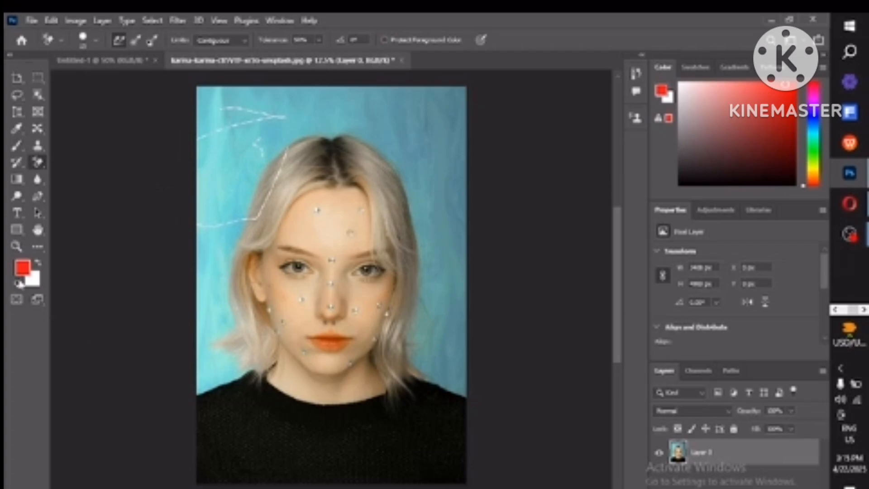
Step: Set the foreground color to a dark red (R 142, G 0, B 0) in the Color Picker
{"action": "left_click", "coordinate": [23, 269]}
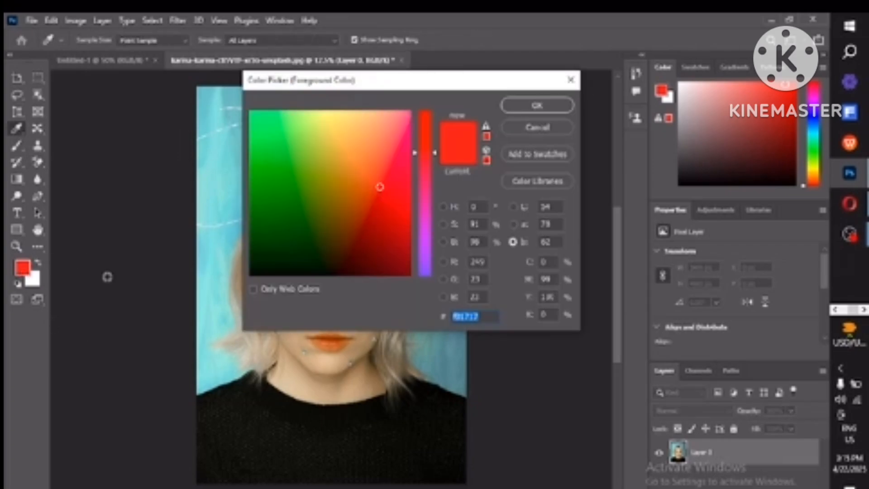
{"action": "left_click", "coordinate": [370, 234]}
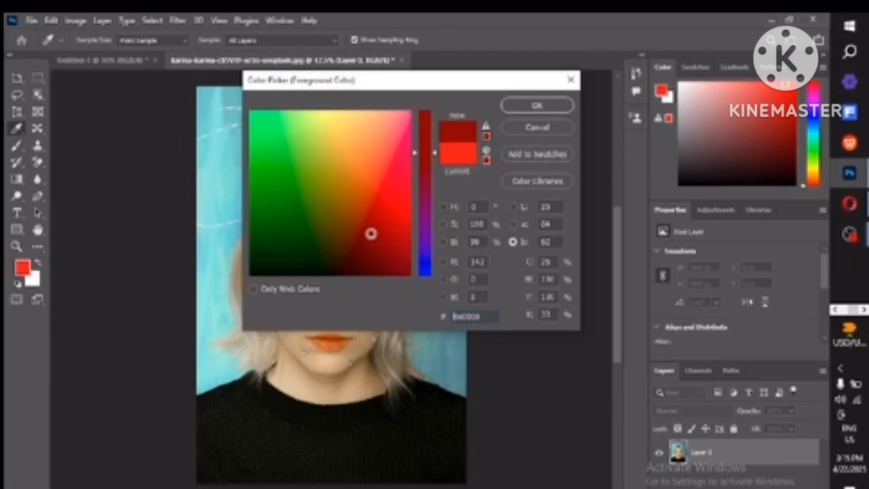
{"action": "left_click", "coordinate": [538, 105]}
Step: Erase another streak of the top background, then undo the last three history steps
{"action": "mouse_move", "coordinate": [369, 100]}
{"action": "left_mouse_down"}
{"action": "mouse_move", "coordinate": [391, 119]}
{"action": "mouse_move", "coordinate": [368, 139]}
{"action": "mouse_move", "coordinate": [395, 100]}
{"action": "mouse_move", "coordinate": [421, 144]}
{"action": "mouse_move", "coordinate": [418, 159]}
{"action": "left_mouse_up"}
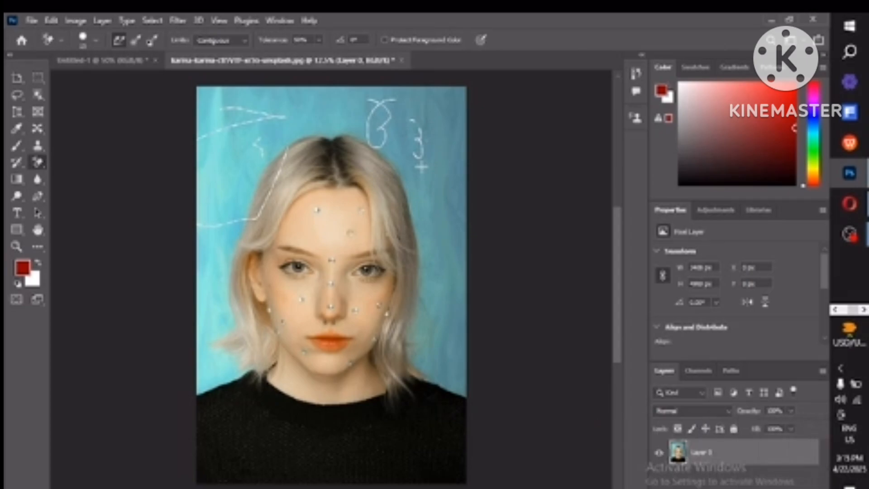
{"action": "key", "text": "ctrl+z"}
{"action": "key", "text": "ctrl+z"}
{"action": "key", "text": "ctrl+z"}
{"action": "key", "text": "ctrl+z"}
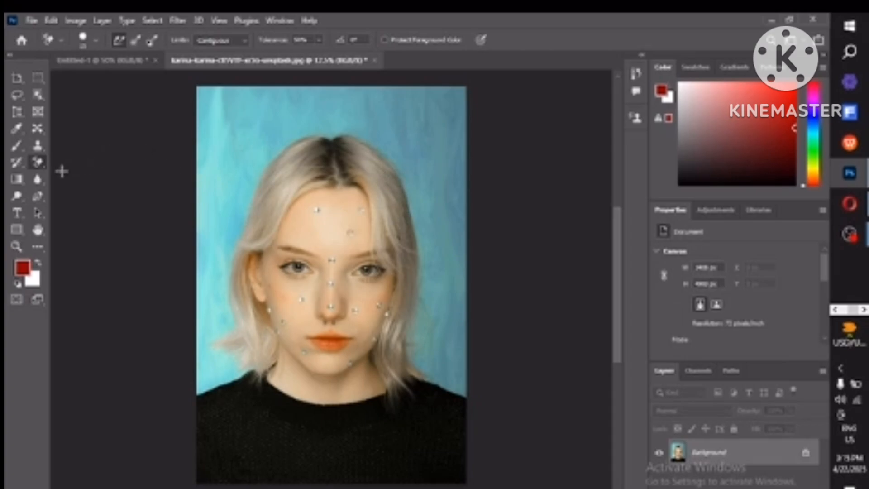
Step: Set the Background Eraser size to about 275 px and scrub out the hair and face area from the top of the head
{"action": "right_click", "coordinate": [44, 167]}
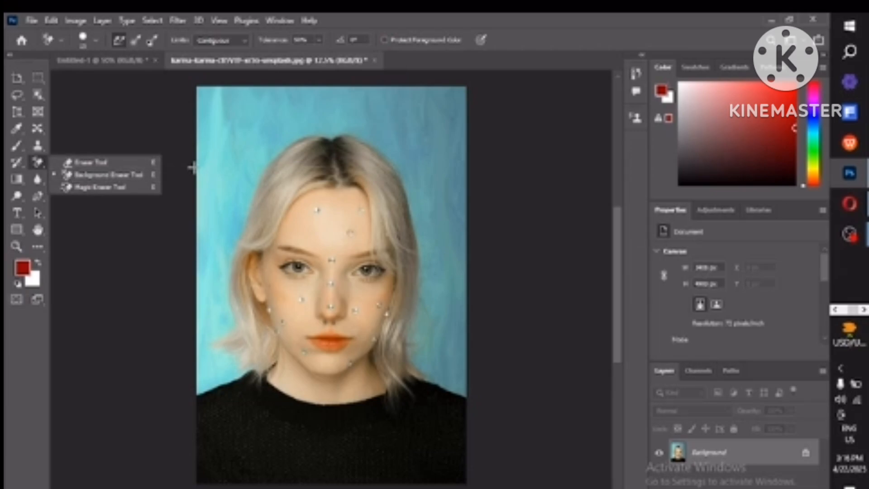
{"action": "left_click", "coordinate": [228, 172]}
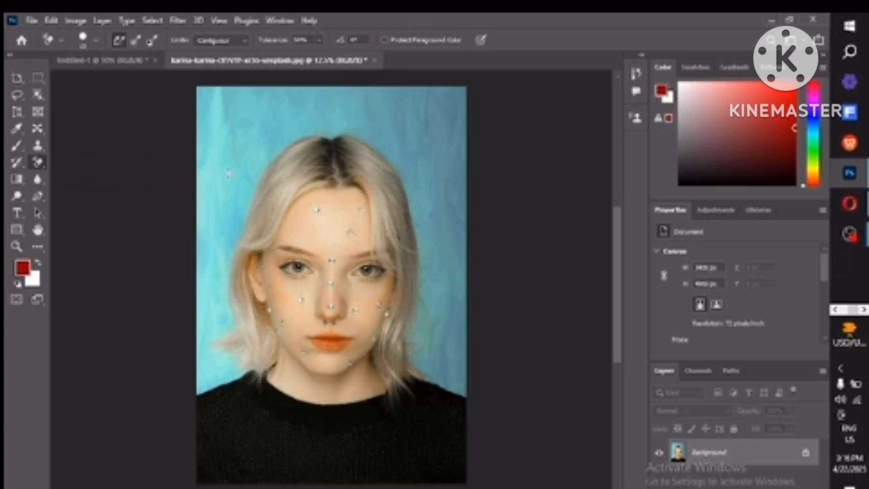
{"action": "right_click", "coordinate": [227, 172]}
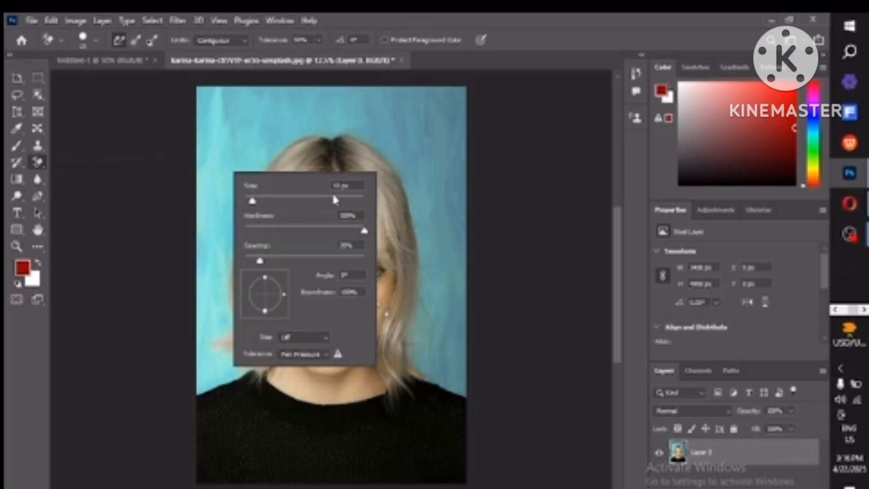
{"action": "left_click_drag", "start_coordinate": [334, 197], "coordinate": [326, 200]}
{"action": "key", "text": "Return"}
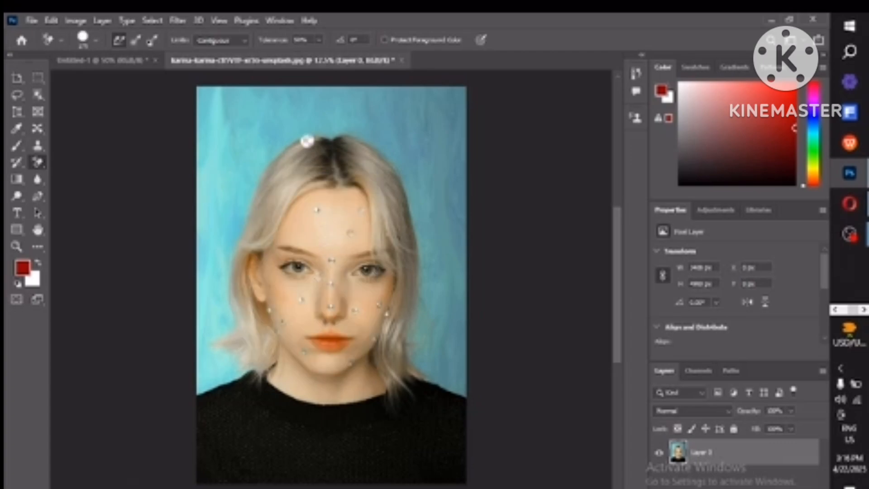
{"action": "mouse_move", "coordinate": [307, 142]}
{"action": "left_mouse_down"}
{"action": "mouse_move", "coordinate": [278, 190]}
{"action": "mouse_move", "coordinate": [380, 95]}
{"action": "mouse_move", "coordinate": [358, 143]}
{"action": "mouse_move", "coordinate": [391, 93]}
{"action": "mouse_move", "coordinate": [355, 123]}
{"action": "mouse_move", "coordinate": [312, 195]}
{"action": "mouse_move", "coordinate": [407, 136]}
{"action": "mouse_move", "coordinate": [308, 272]}
{"action": "mouse_move", "coordinate": [344, 236]}
{"action": "mouse_move", "coordinate": [421, 212]}
{"action": "mouse_move", "coordinate": [298, 326]}
{"action": "mouse_move", "coordinate": [425, 254]}
{"action": "mouse_move", "coordinate": [375, 172]}
{"action": "mouse_move", "coordinate": [308, 208]}
{"action": "left_mouse_up"}
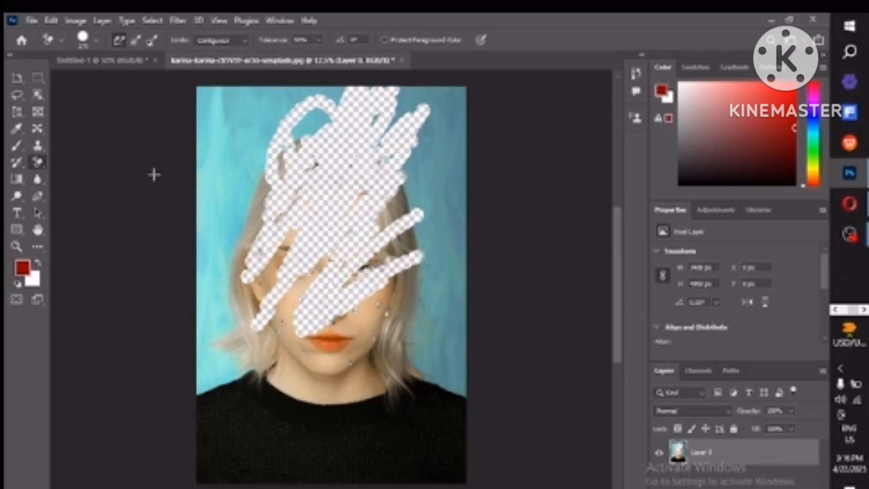
Step: Enlarge the Background Eraser brush and erase the background on the upper-left and left sides with single clicks
{"action": "right_click", "coordinate": [235, 187]}
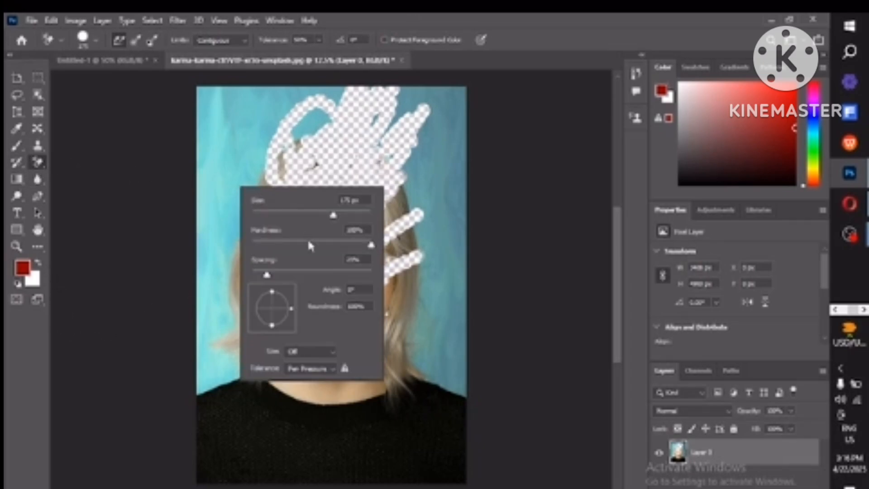
{"action": "left_click", "coordinate": [365, 212]}
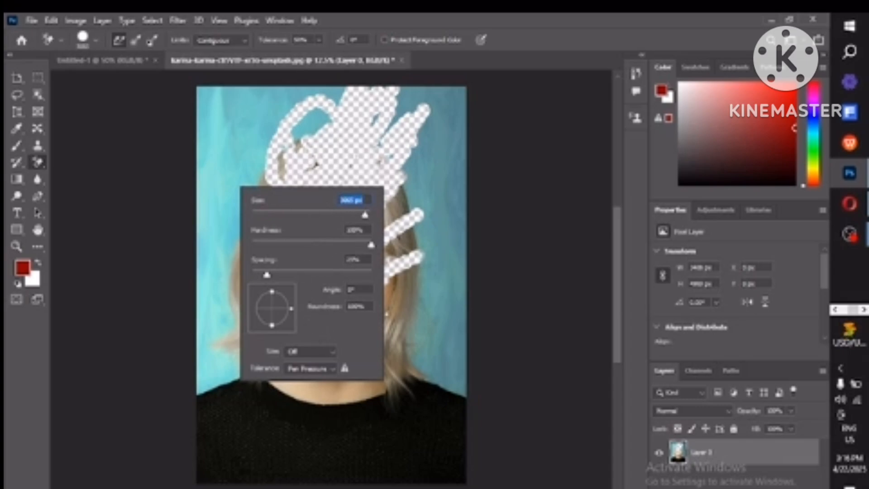
{"action": "left_click", "coordinate": [259, 124]}
{"action": "left_click", "coordinate": [260, 124]}
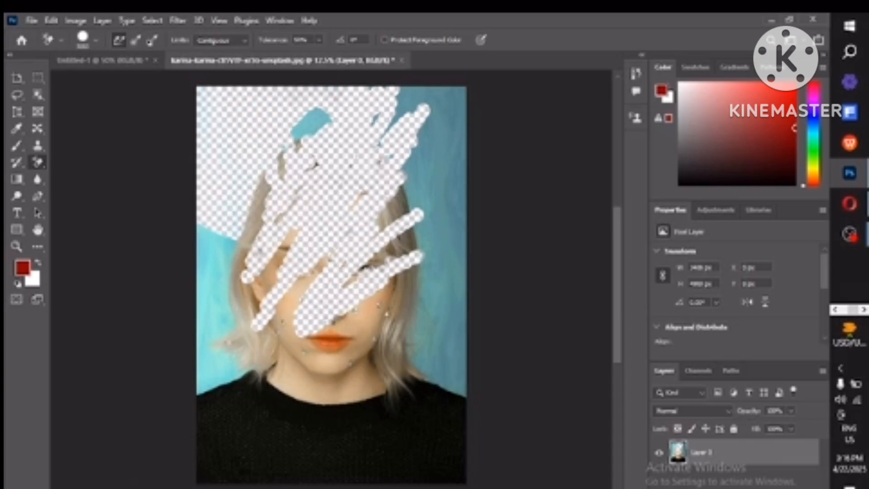
{"action": "left_click", "coordinate": [245, 238]}
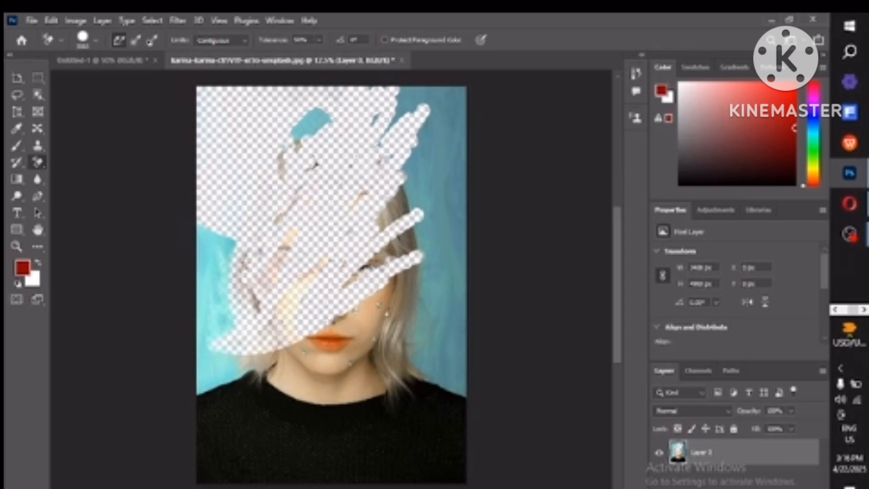
{"action": "left_click", "coordinate": [221, 299]}
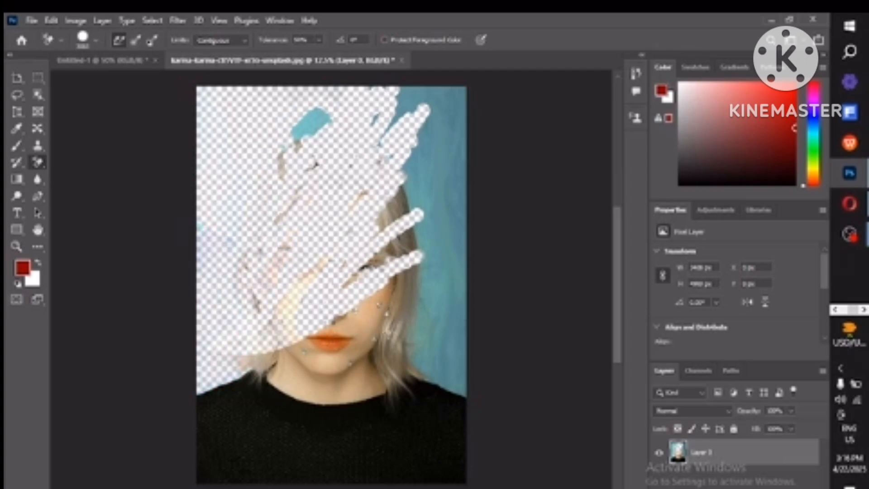
Step: Erase the right side and lower area with large clicks and a stroke, then undo the last four erasures
{"action": "left_click", "coordinate": [416, 286]}
{"action": "mouse_move", "coordinate": [427, 287]}
{"action": "left_mouse_down"}
{"action": "mouse_move", "coordinate": [425, 302]}
{"action": "mouse_move", "coordinate": [446, 305]}
{"action": "mouse_move", "coordinate": [434, 181]}
{"action": "mouse_move", "coordinate": [416, 144]}
{"action": "left_mouse_up"}
{"action": "left_click", "coordinate": [402, 312]}
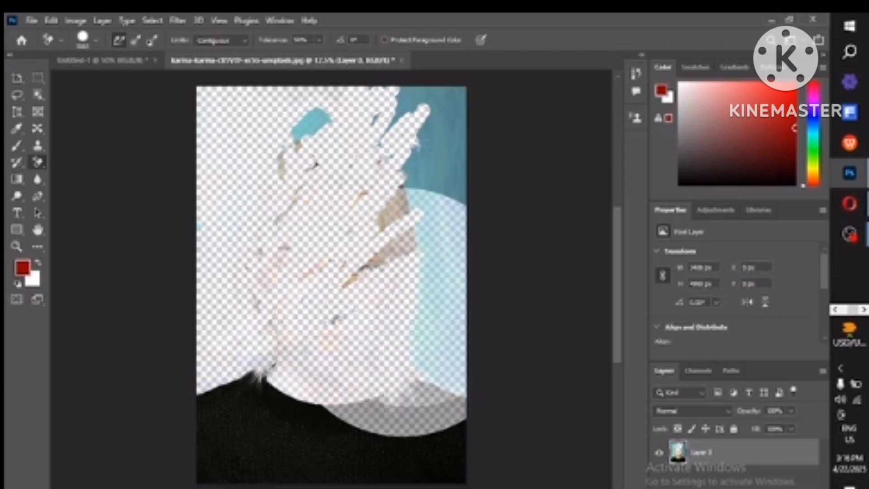
{"action": "left_click", "coordinate": [402, 312]}
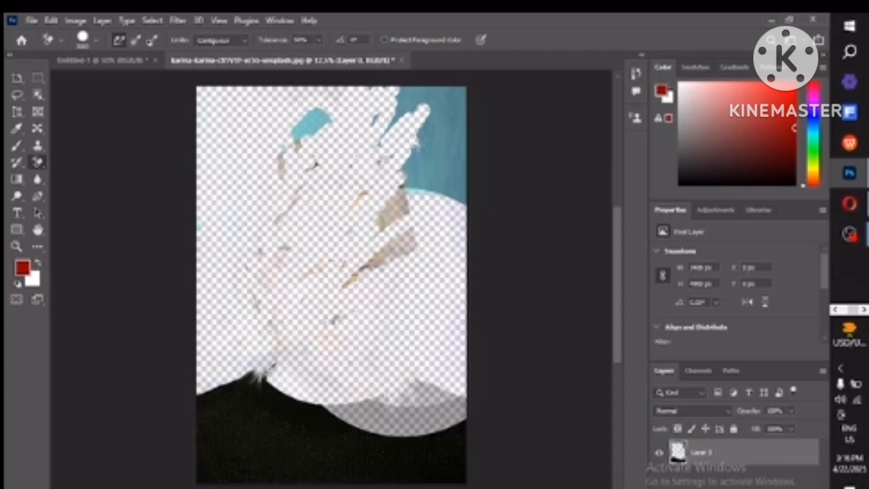
{"action": "key", "text": "ctrl+z"}
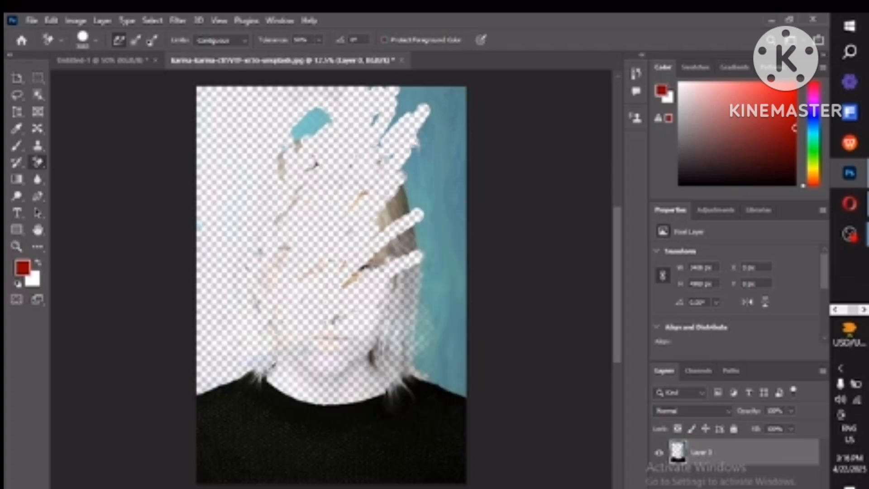
{"action": "key", "text": "ctrl+z"}
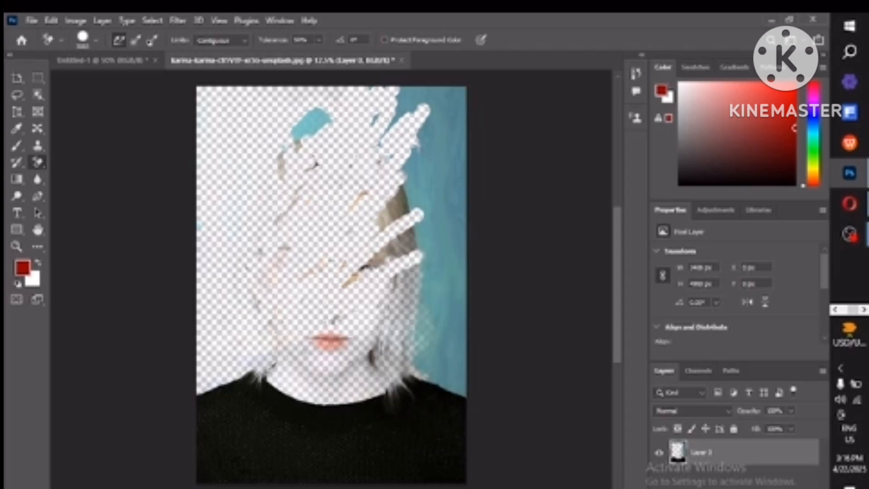
{"action": "key", "text": "ctrl+z"}
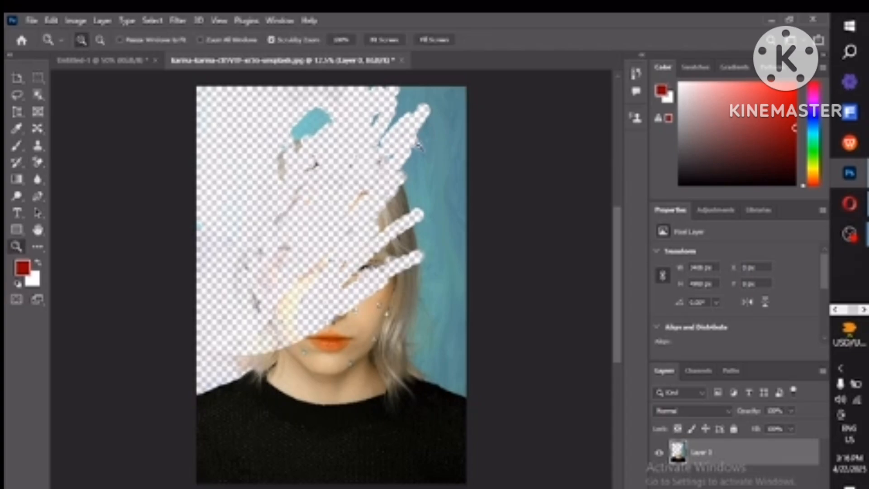
{"action": "key", "text": "ctrl+z"}
{"action": "key", "text": "e"}
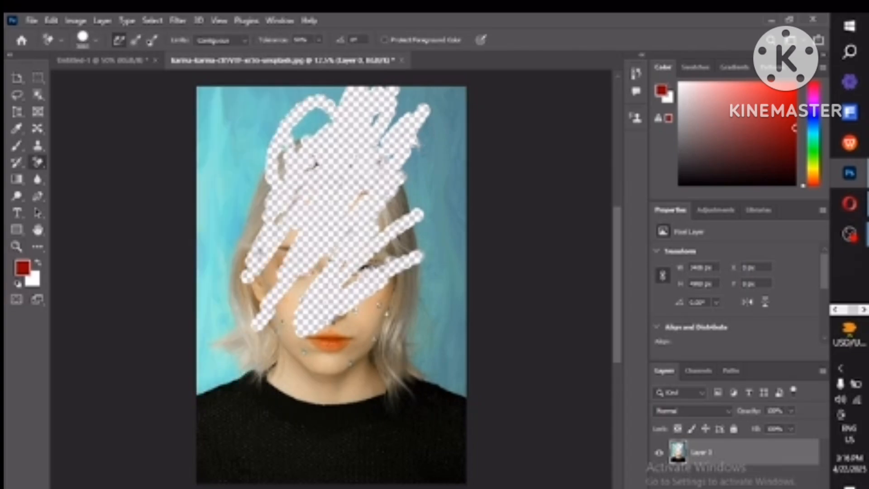
{"action": "key", "text": "z"}
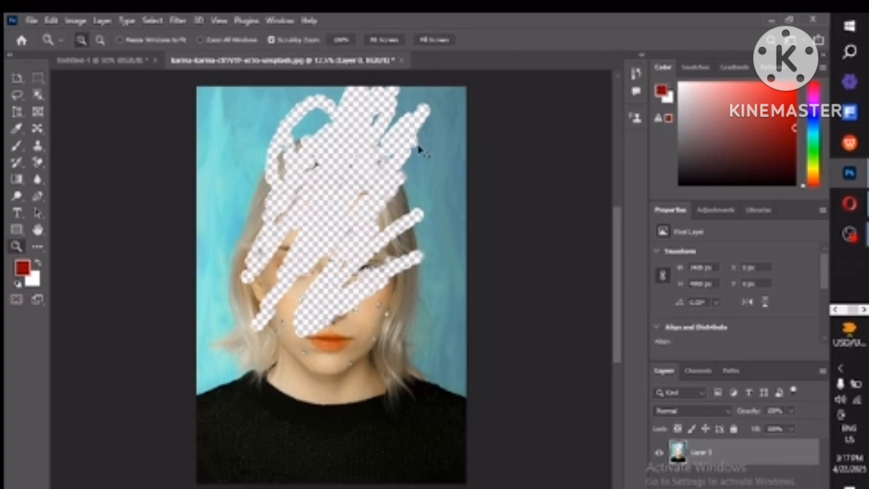
{"action": "key", "text": "e"}
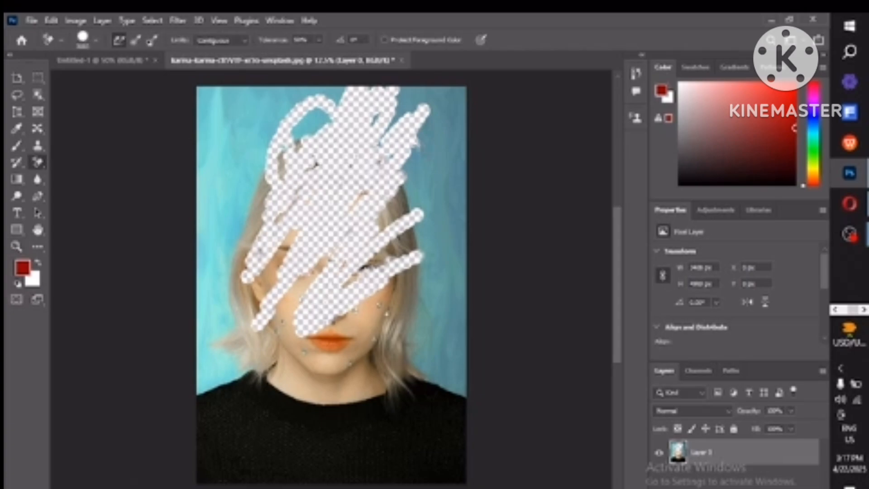
Step: Undo the remaining Background Eraser erasures on the portrait and switch to the Magic Eraser Tool
{"action": "key", "text": "ctrl+z"}
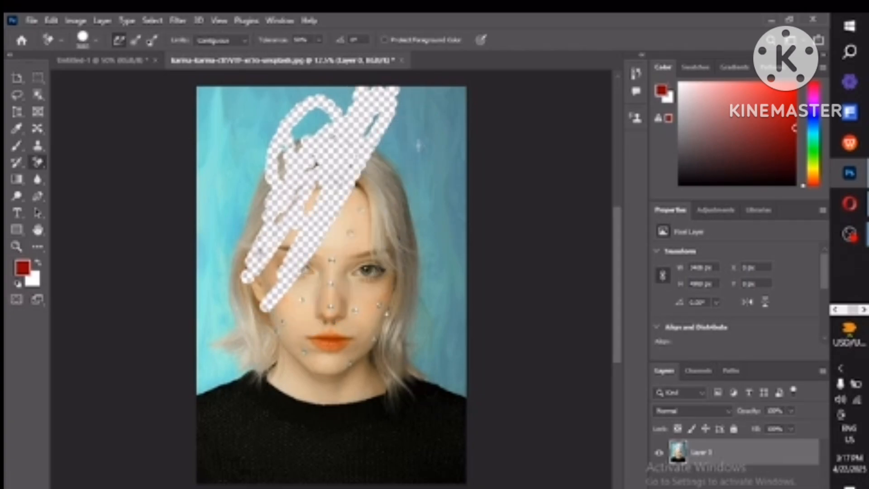
{"action": "key", "text": "z"}
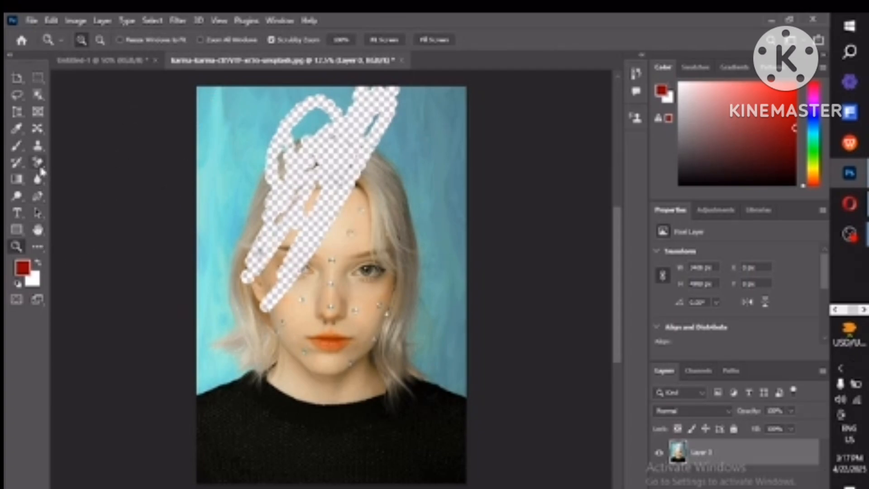
{"action": "left_click", "coordinate": [40, 165]}
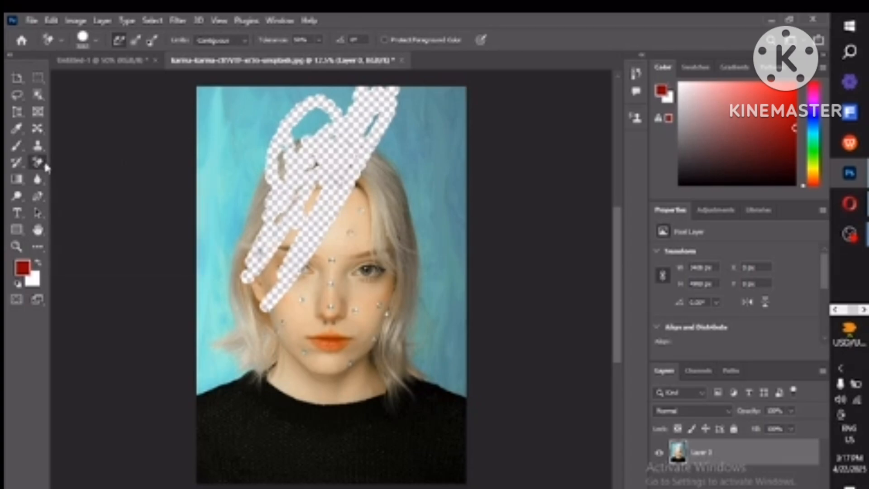
{"action": "right_click", "coordinate": [44, 168]}
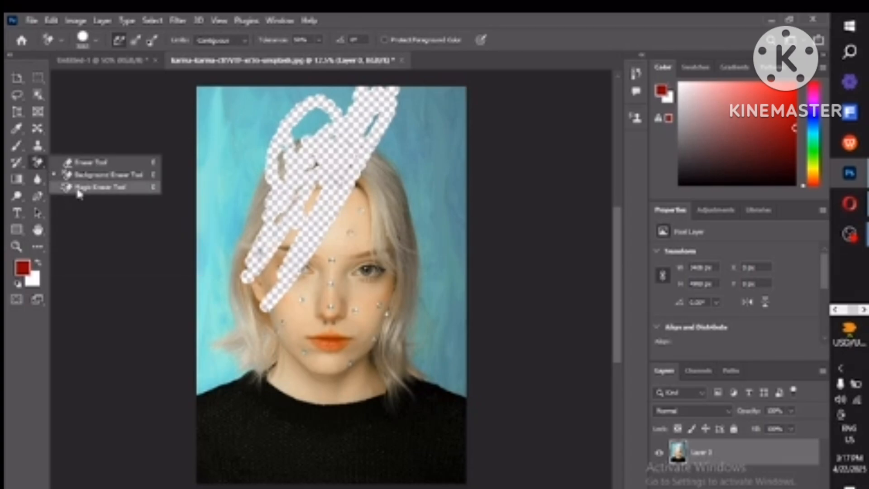
{"action": "left_click", "coordinate": [79, 189]}
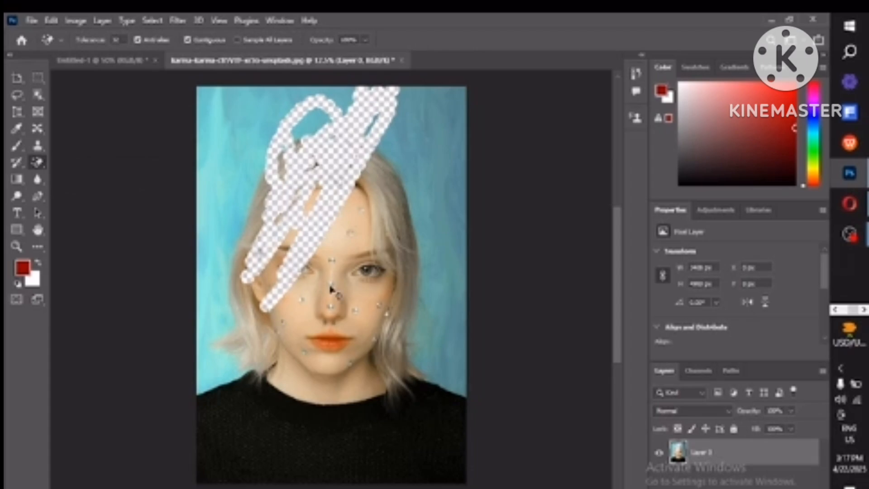
{"action": "key", "text": "ctrl+z"}
{"action": "key", "text": "ctrl+z"}
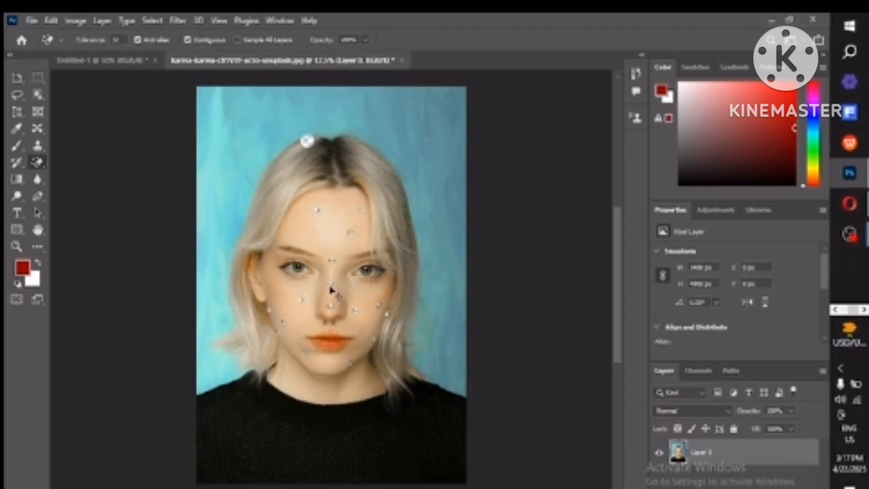
{"action": "key", "text": "ctrl+z"}
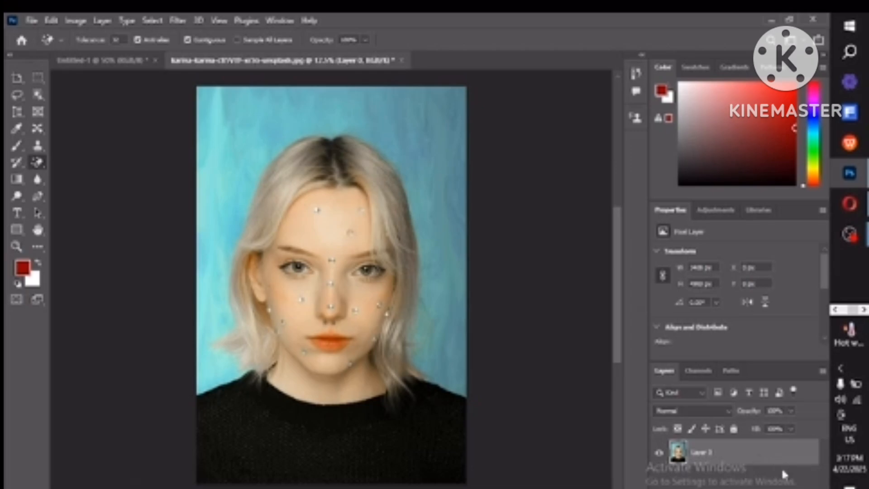
Step: Add a new empty layer and move it beneath the photo layer, keeping the new layer selected
{"action": "left_click", "coordinate": [778, 487]}
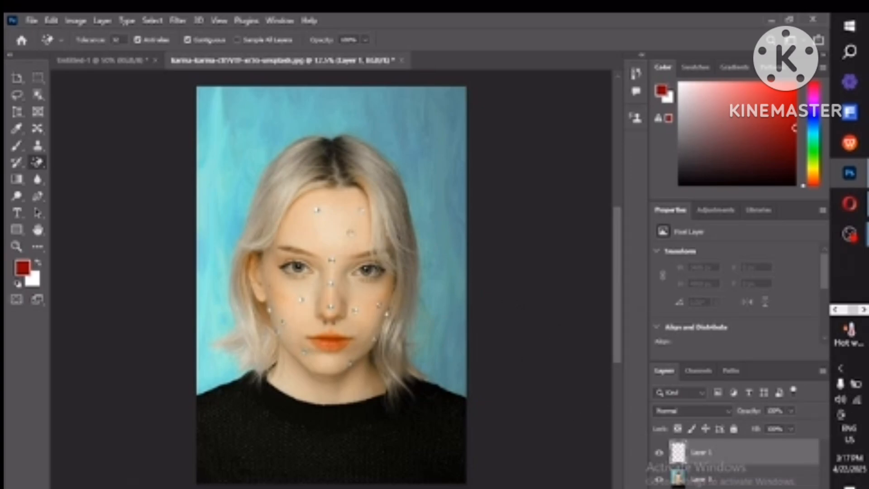
{"action": "left_click_drag", "start_coordinate": [700, 478], "coordinate": [698, 434]}
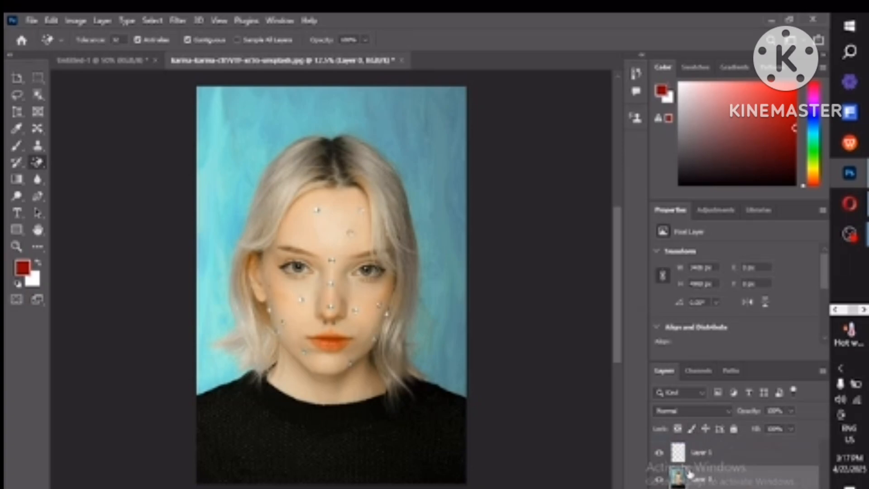
{"action": "left_click_drag", "start_coordinate": [689, 483], "coordinate": [679, 442]}
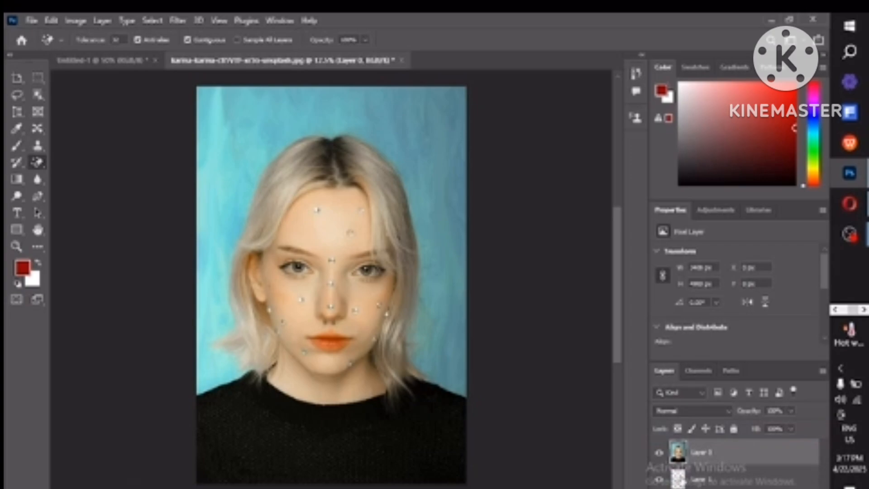
{"action": "left_click", "coordinate": [686, 484]}
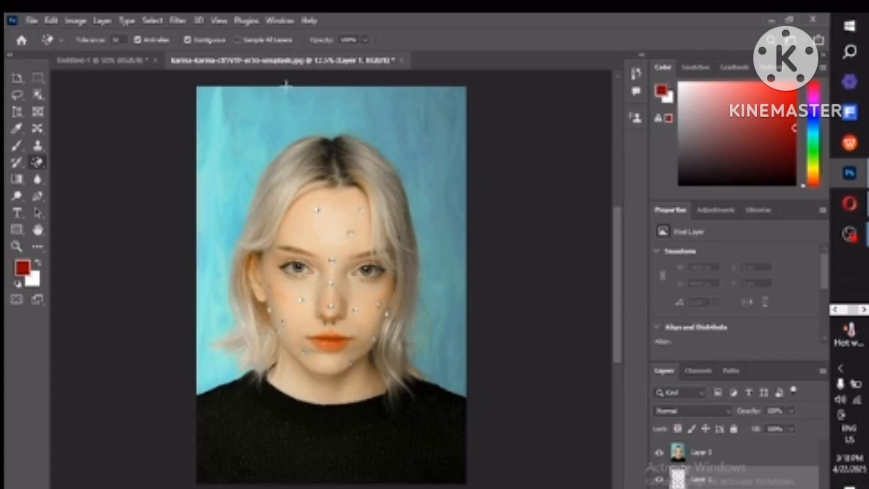
Step: Reselect the Magic Eraser Tool and set its Tolerance to 40
{"action": "right_click", "coordinate": [45, 168]}
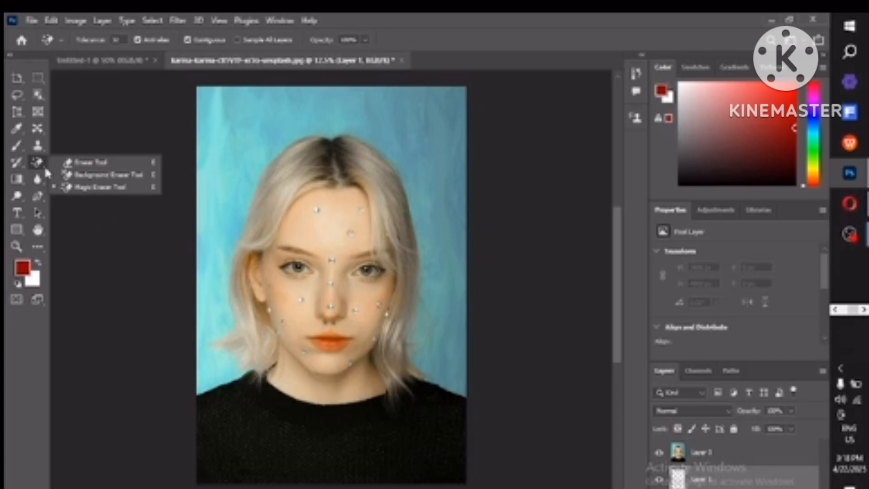
{"action": "left_click", "coordinate": [78, 190]}
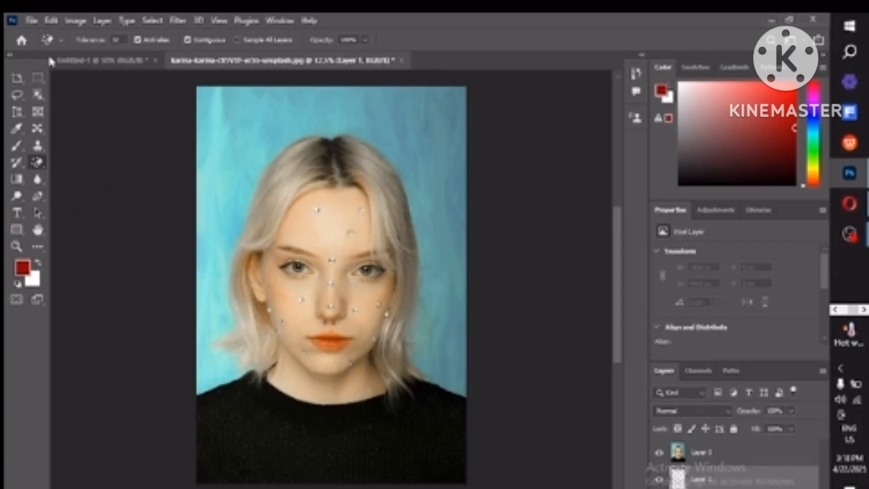
{"action": "left_click", "coordinate": [60, 42]}
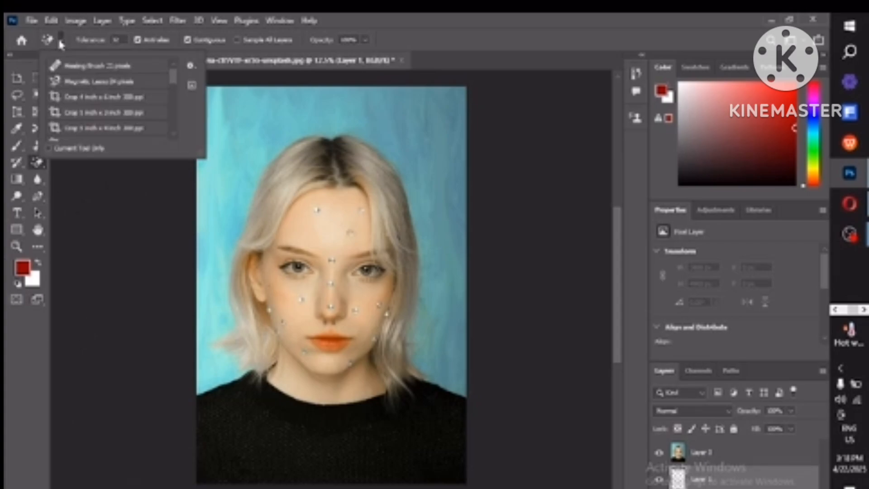
{"action": "left_click", "coordinate": [76, 171]}
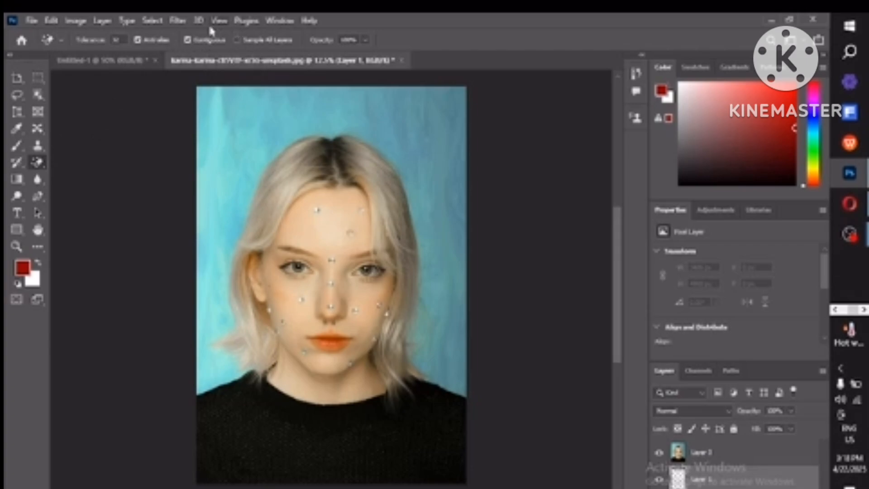
{"action": "left_click", "coordinate": [188, 40]}
{"action": "left_click", "coordinate": [136, 39]}
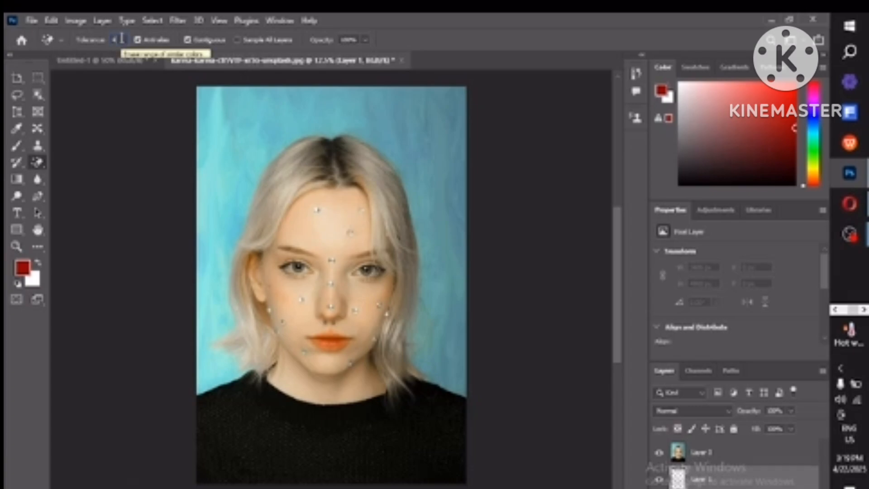
{"action": "type", "text": "40"}
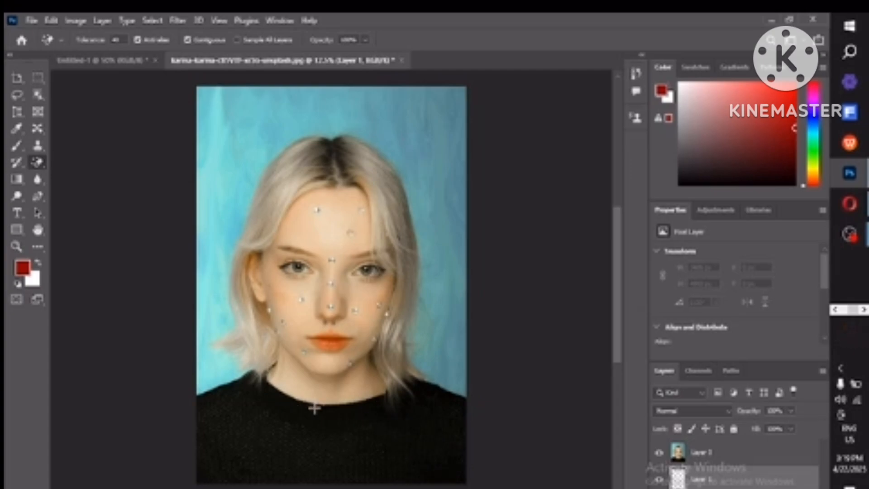
Step: Select the photo layer and use the Magic Eraser to remove the sweater, background areas and dark hair roots with single clicks
{"action": "left_click", "coordinate": [716, 455]}
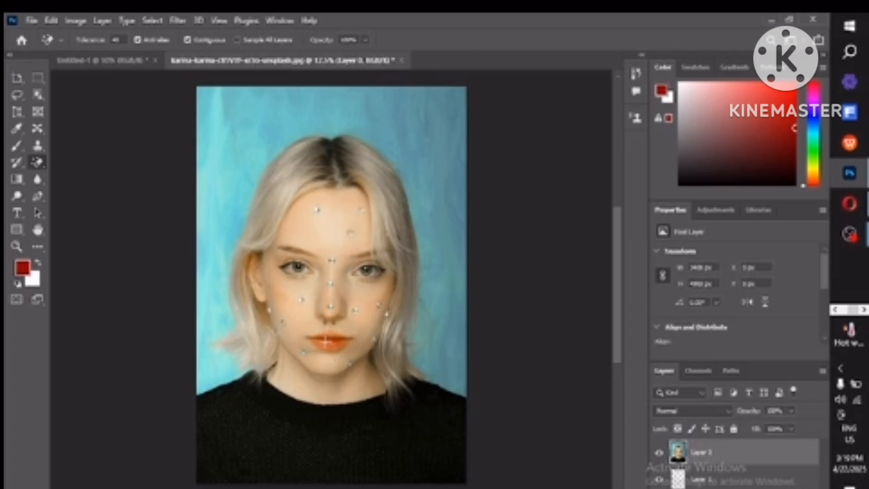
{"action": "left_click", "coordinate": [304, 417]}
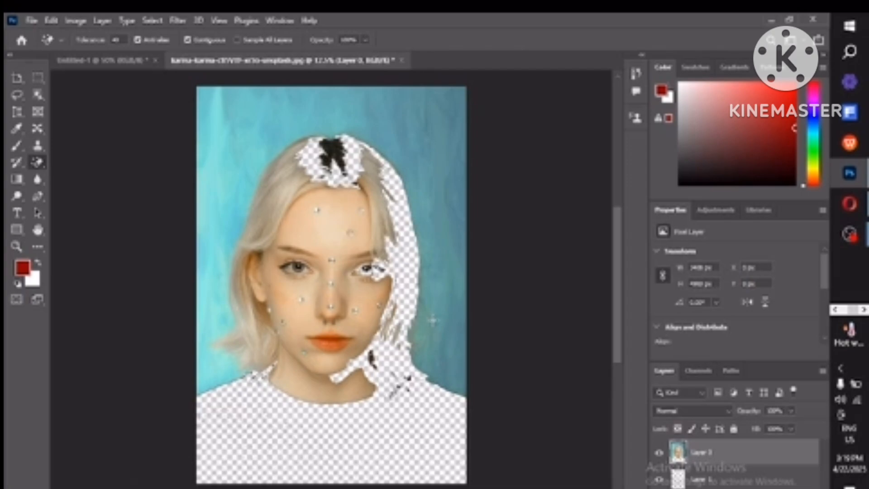
{"action": "left_click", "coordinate": [438, 294]}
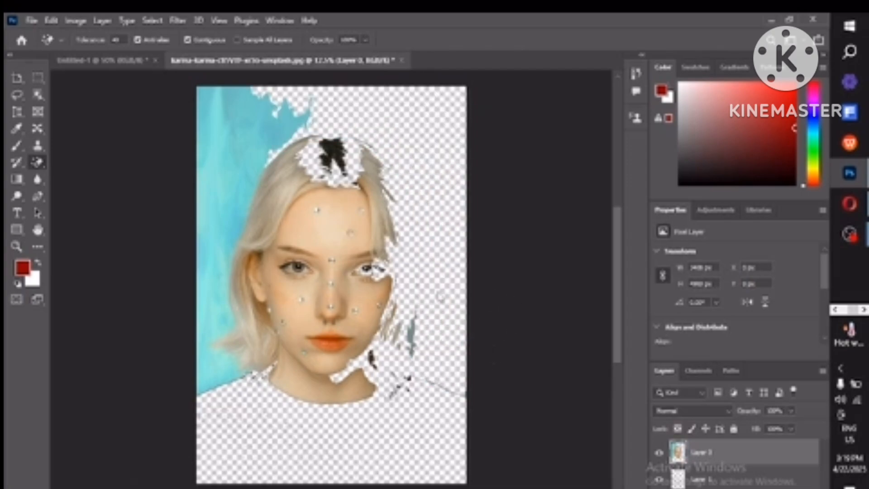
{"action": "left_click", "coordinate": [250, 155]}
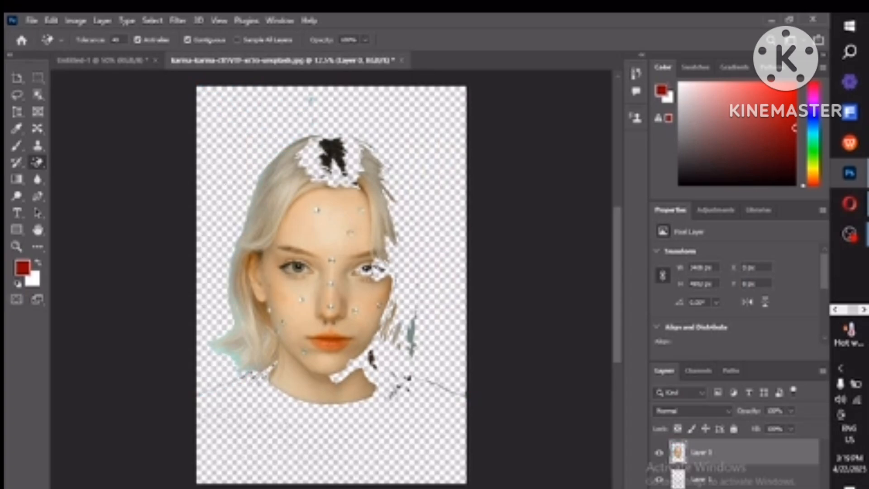
{"action": "left_click", "coordinate": [335, 159]}
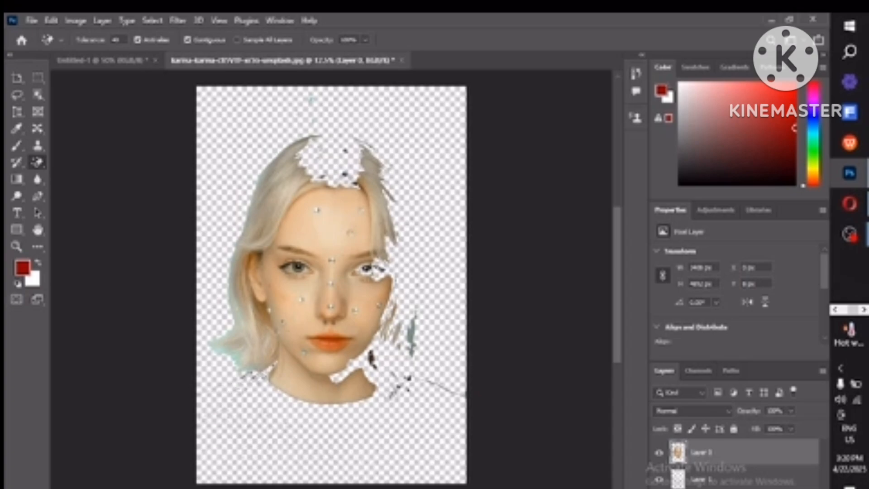
{"action": "left_click", "coordinate": [251, 377]}
Step: Switch to the Eraser Tool with a 275 px brush and erase strokes across the face
{"action": "right_click", "coordinate": [43, 166]}
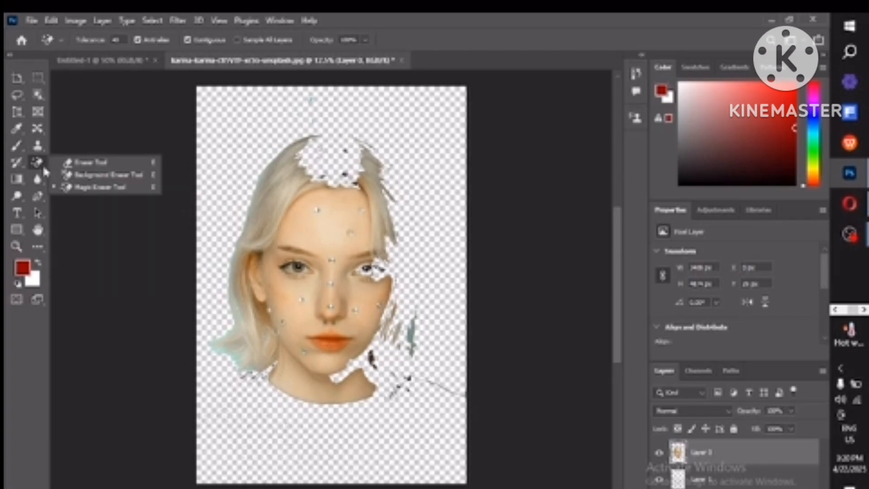
{"action": "left_click", "coordinate": [64, 163]}
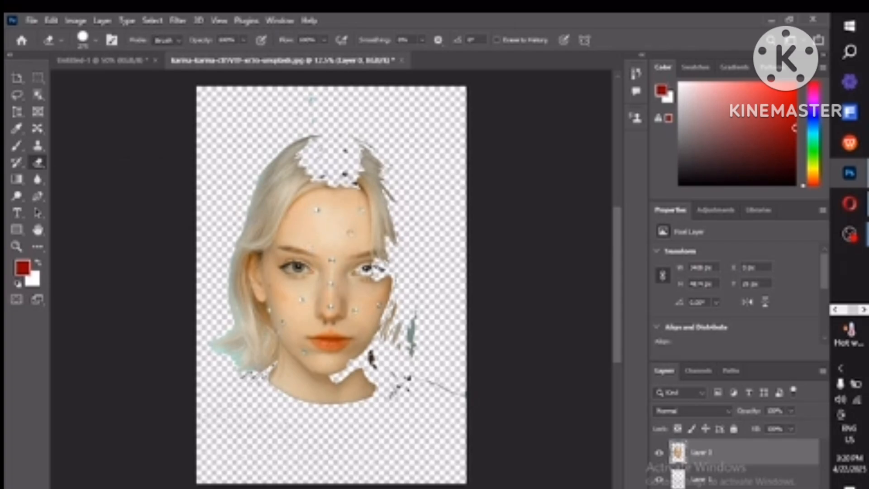
{"action": "right_click", "coordinate": [314, 243]}
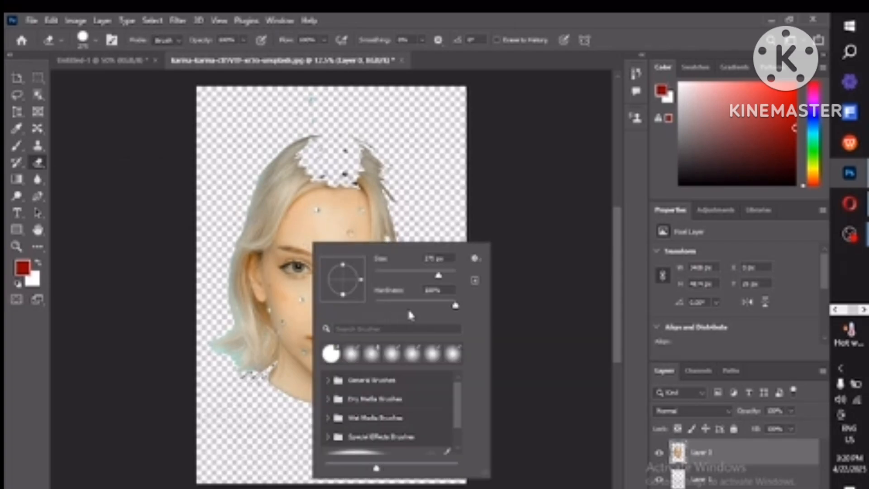
{"action": "left_click", "coordinate": [296, 240]}
{"action": "mouse_move", "coordinate": [295, 239]}
{"action": "left_mouse_down"}
{"action": "mouse_move", "coordinate": [304, 299]}
{"action": "mouse_move", "coordinate": [332, 215]}
{"action": "mouse_move", "coordinate": [323, 267]}
{"action": "mouse_move", "coordinate": [330, 335]}
{"action": "mouse_move", "coordinate": [348, 339]}
{"action": "mouse_move", "coordinate": [341, 387]}
{"action": "mouse_move", "coordinate": [386, 315]}
{"action": "mouse_move", "coordinate": [381, 290]}
{"action": "left_mouse_up"}
{"action": "mouse_move", "coordinate": [354, 256]}
{"action": "left_mouse_down"}
{"action": "mouse_move", "coordinate": [356, 222]}
{"action": "mouse_move", "coordinate": [368, 268]}
{"action": "left_mouse_up"}
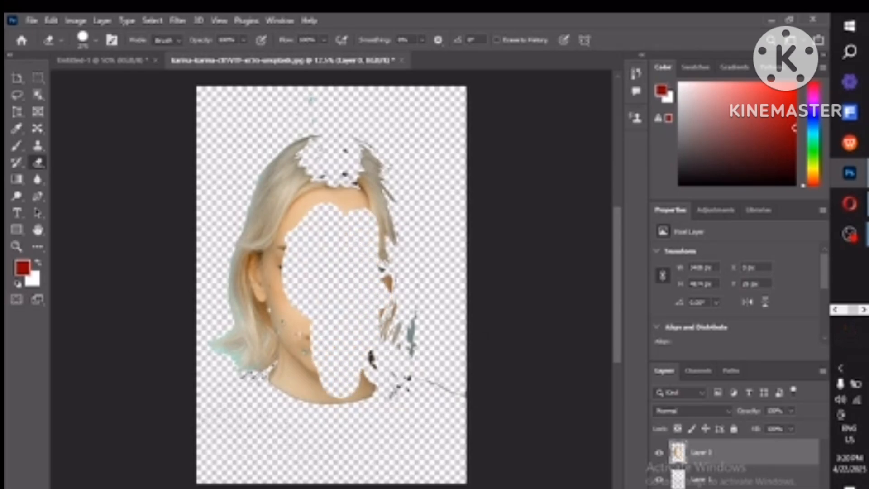
Step: Undo the last six erasures to restore the original photo
{"action": "key", "text": "ctrl+z"}
{"action": "key", "text": "ctrl+z"}
{"action": "key", "text": "ctrl+z"}
{"action": "key", "text": "ctrl+z"}
{"action": "key", "text": "ctrl+z"}
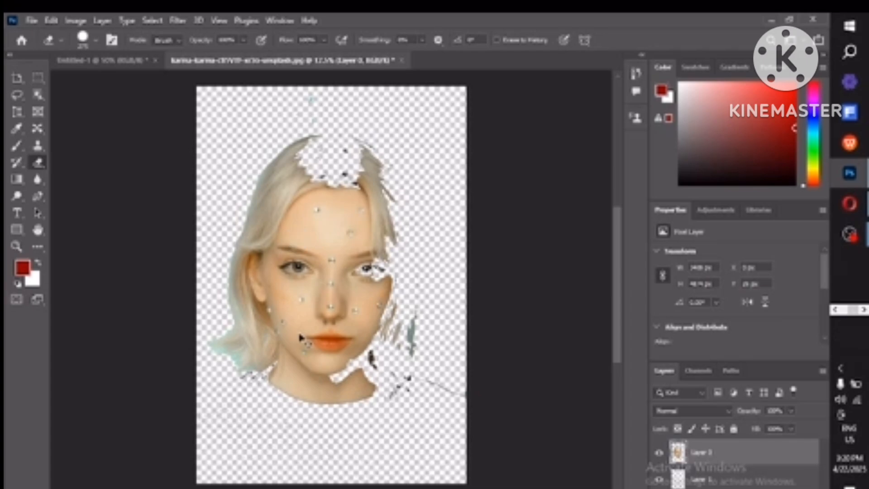
{"action": "key", "text": "ctrl+z"}
{"action": "key", "text": "ctrl+z"}
{"action": "key", "text": "ctrl+z"}
{"action": "key", "text": "ctrl+z"}
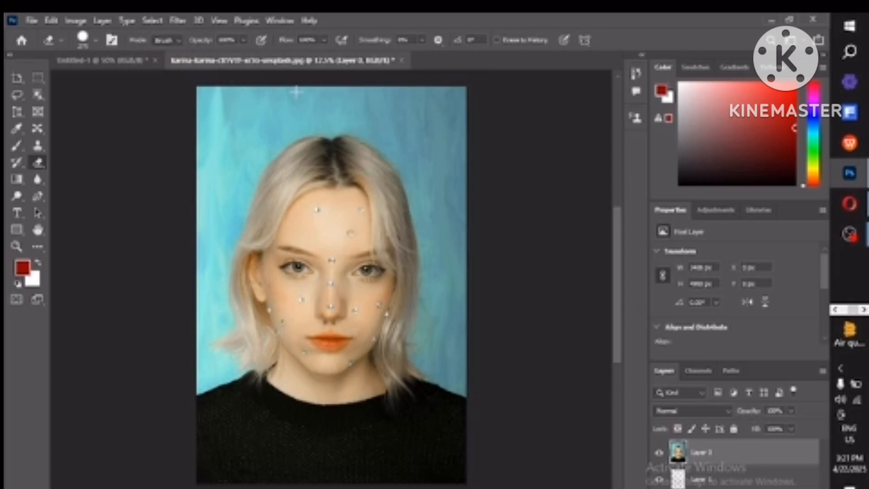
Step: Set the Eraser opacity to 47% and erase a semi-transparent stroke down the face, then undo it
{"action": "left_click", "coordinate": [244, 41]}
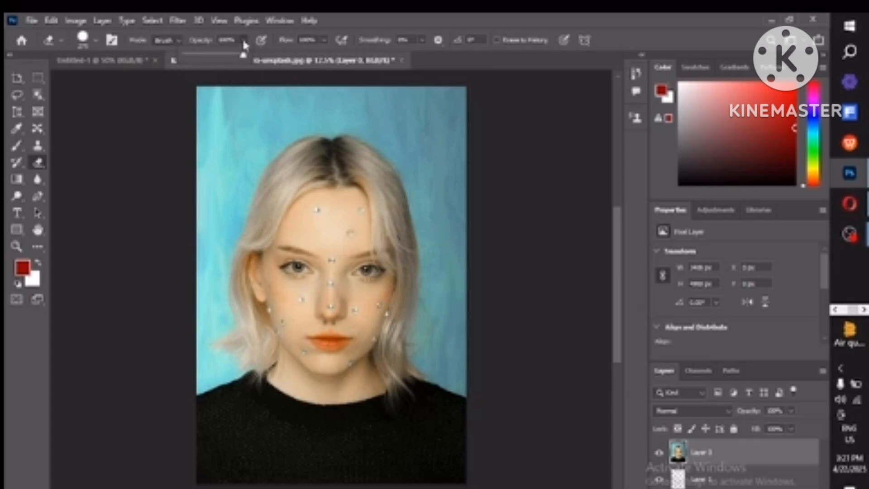
{"action": "left_click_drag", "start_coordinate": [243, 55], "coordinate": [210, 56]}
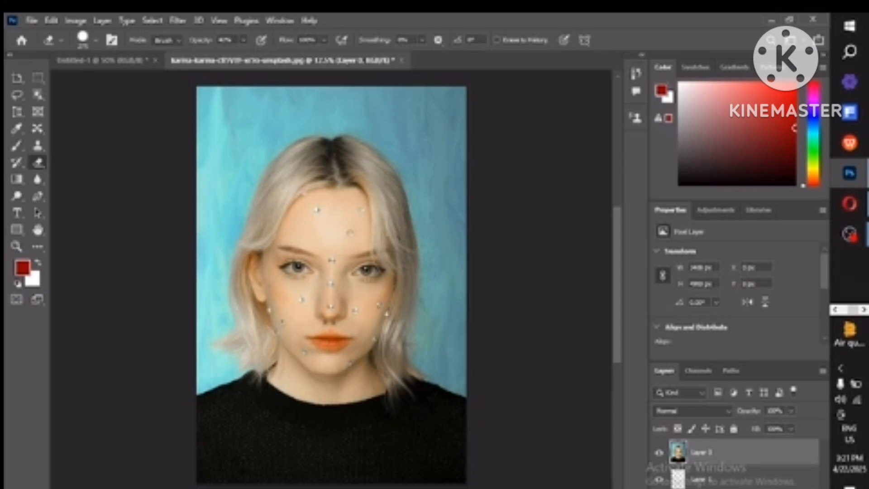
{"action": "mouse_move", "coordinate": [312, 176]}
{"action": "left_mouse_down"}
{"action": "mouse_move", "coordinate": [301, 224]}
{"action": "mouse_move", "coordinate": [321, 154]}
{"action": "mouse_move", "coordinate": [329, 181]}
{"action": "mouse_move", "coordinate": [317, 249]}
{"action": "mouse_move", "coordinate": [348, 145]}
{"action": "mouse_move", "coordinate": [348, 285]}
{"action": "mouse_move", "coordinate": [373, 186]}
{"action": "mouse_move", "coordinate": [383, 290]}
{"action": "mouse_move", "coordinate": [362, 339]}
{"action": "mouse_move", "coordinate": [331, 363]}
{"action": "mouse_move", "coordinate": [322, 258]}
{"action": "left_mouse_up"}
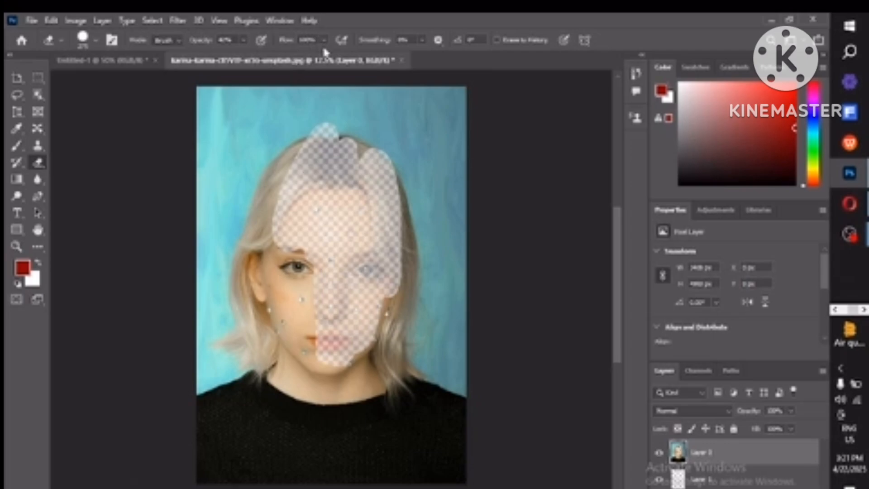
{"action": "key", "text": "ctrl+z"}
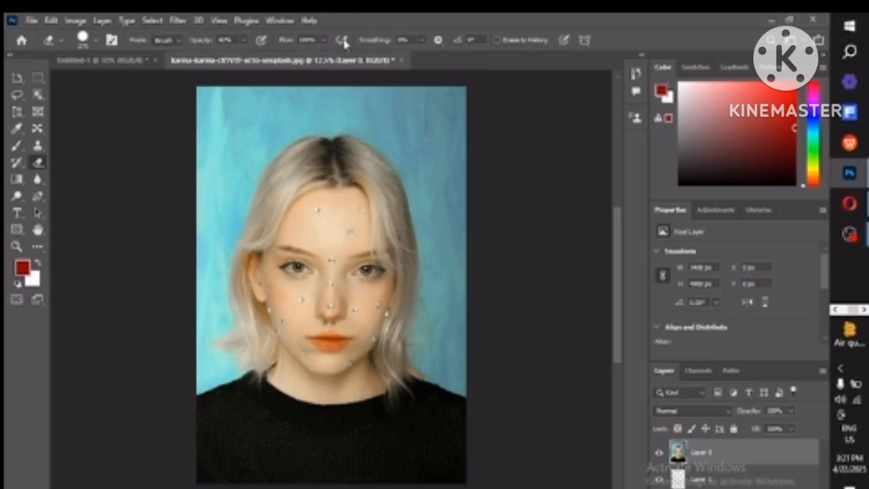
Step: Set the Eraser Flow to about 57% and return the Opacity to 100%
{"action": "left_click", "coordinate": [326, 41]}
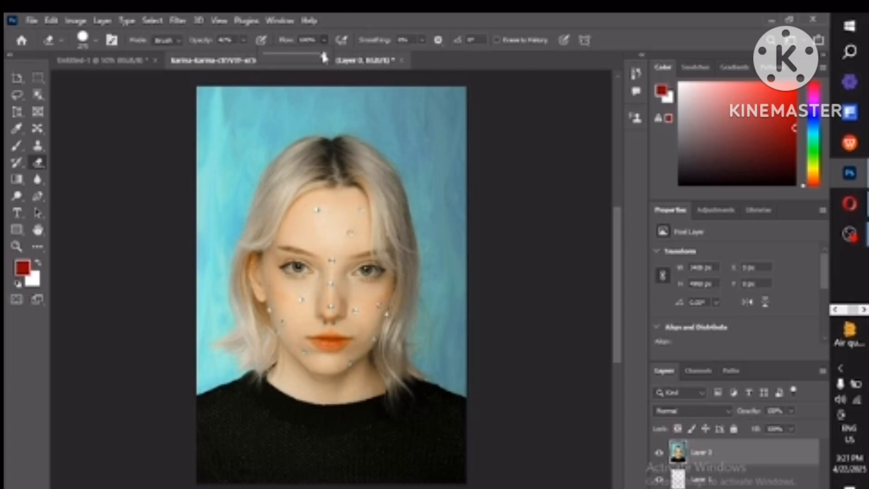
{"action": "left_click_drag", "start_coordinate": [324, 53], "coordinate": [298, 57]}
{"action": "left_click", "coordinate": [245, 40]}
{"action": "left_click_drag", "start_coordinate": [245, 57], "coordinate": [292, 68]}
Step: Erase a stroke from the top of the head down the forehead, then undo it
{"action": "mouse_move", "coordinate": [322, 140]}
{"action": "left_mouse_down"}
{"action": "mouse_move", "coordinate": [313, 211]}
{"action": "mouse_move", "coordinate": [319, 227]}
{"action": "mouse_move", "coordinate": [350, 190]}
{"action": "mouse_move", "coordinate": [362, 240]}
{"action": "mouse_move", "coordinate": [367, 213]}
{"action": "mouse_move", "coordinate": [319, 242]}
{"action": "mouse_move", "coordinate": [304, 228]}
{"action": "mouse_move", "coordinate": [348, 265]}
{"action": "left_mouse_up"}
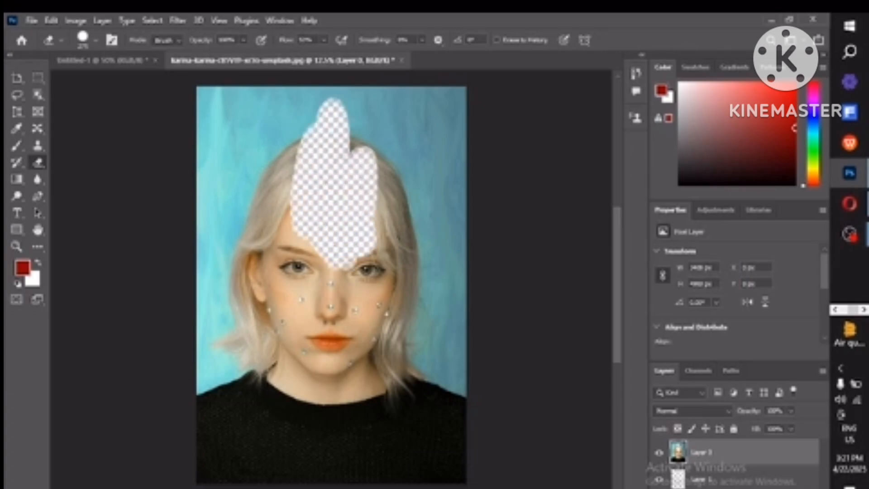
{"action": "key", "text": "ctrl+z"}
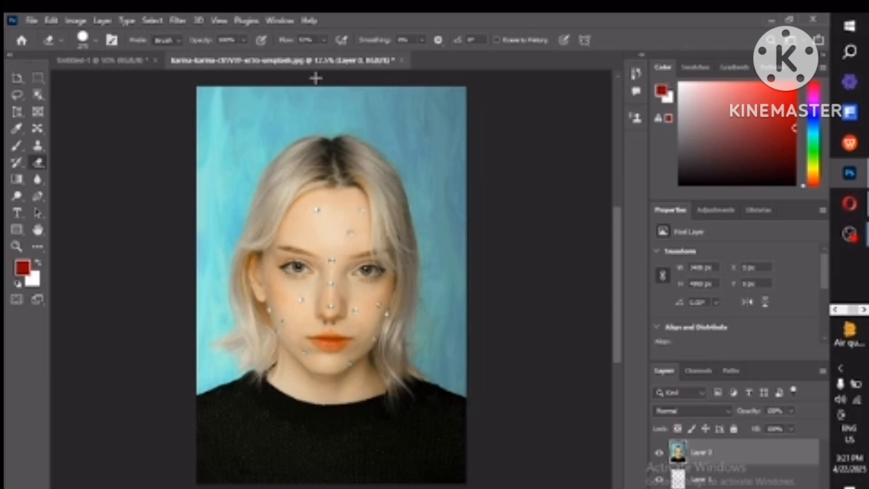
{"action": "left_click", "coordinate": [324, 40]}
{"action": "left_click_drag", "start_coordinate": [323, 57], "coordinate": [351, 55]}
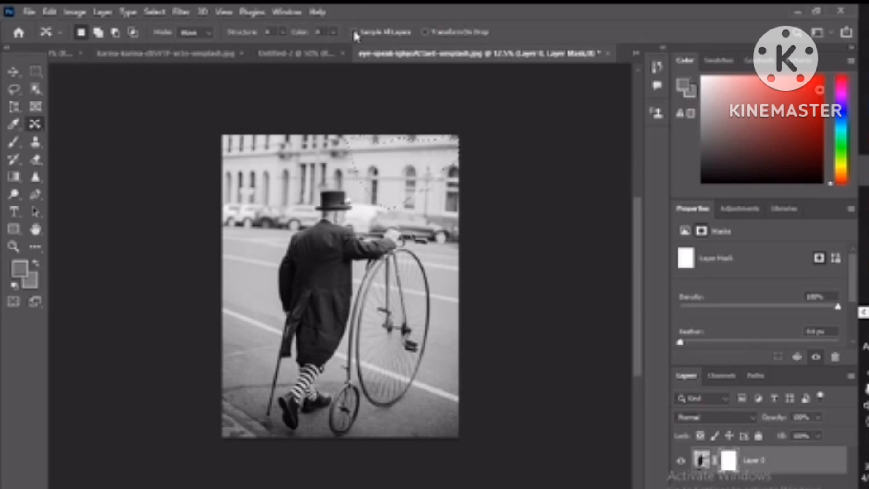
Step: Enable Sample All Layers and Transform On Drop in the Content-Aware Move tool options
{"action": "left_click", "coordinate": [354, 32]}
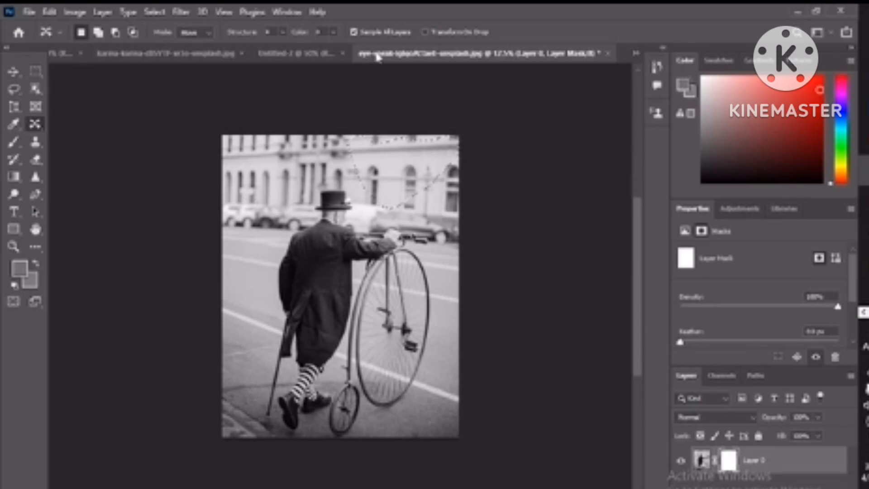
{"action": "left_click", "coordinate": [426, 32]}
{"action": "mouse_move", "coordinate": [224, 192]}
{"action": "left_mouse_down"}
{"action": "mouse_move", "coordinate": [409, 188]}
{"action": "mouse_move", "coordinate": [466, 175]}
{"action": "left_mouse_up"}
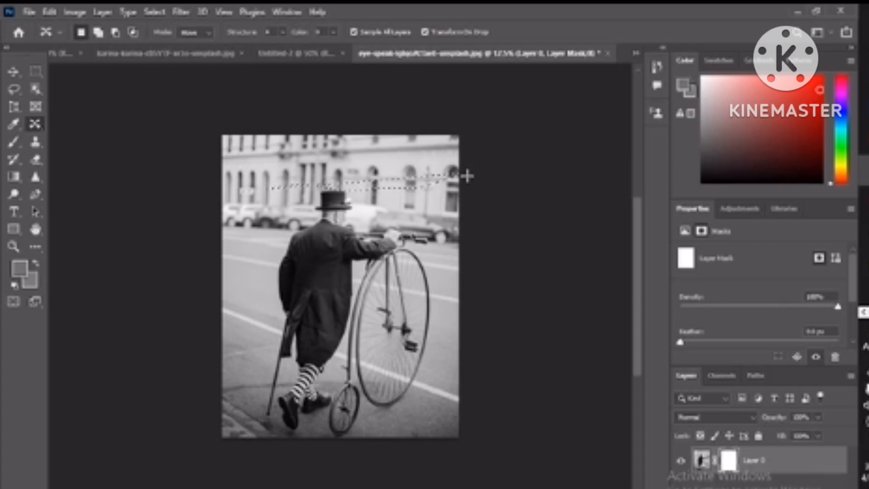
{"action": "left_click", "coordinate": [403, 162]}
Step: Select the Crop Tool and extend the crop box above and to the right of the photo
{"action": "left_click", "coordinate": [16, 111]}
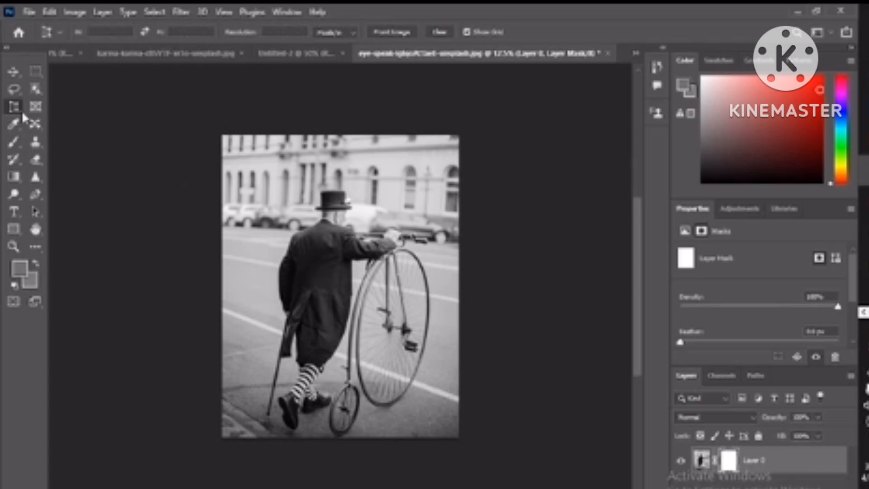
{"action": "right_click", "coordinate": [20, 110]}
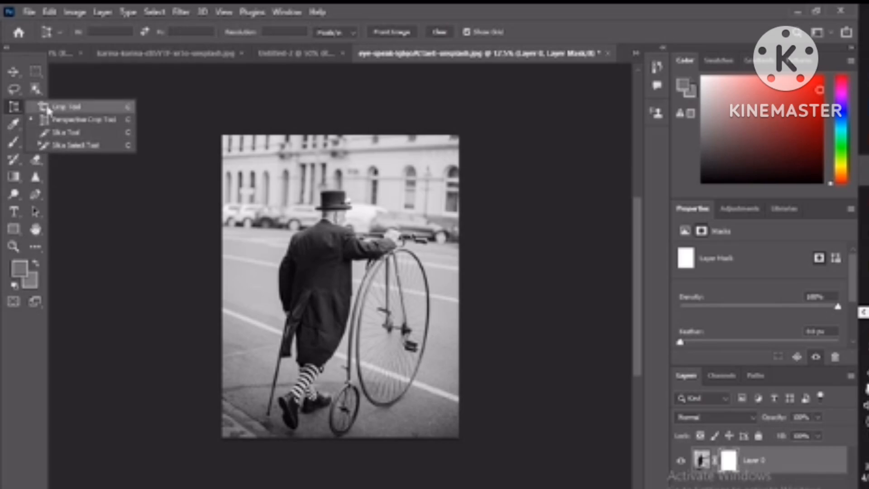
{"action": "left_click", "coordinate": [59, 107]}
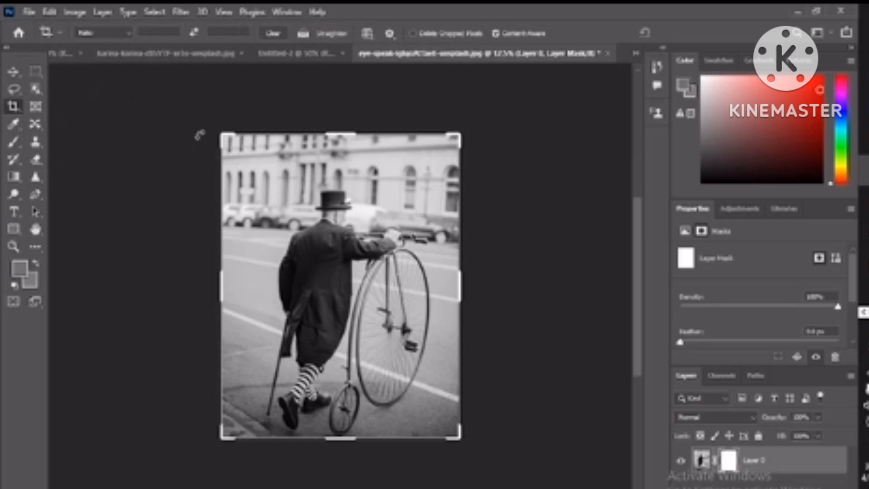
{"action": "left_click_drag", "start_coordinate": [339, 132], "coordinate": [335, 108]}
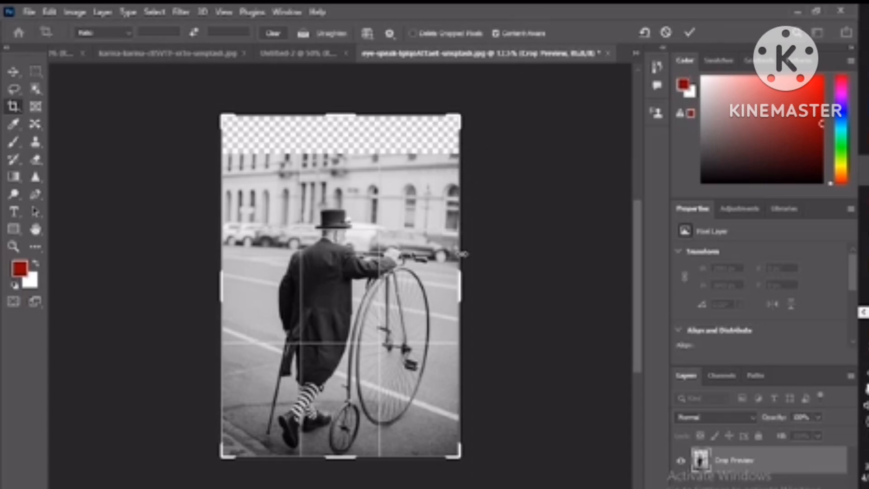
{"action": "left_click_drag", "start_coordinate": [459, 273], "coordinate": [476, 265]}
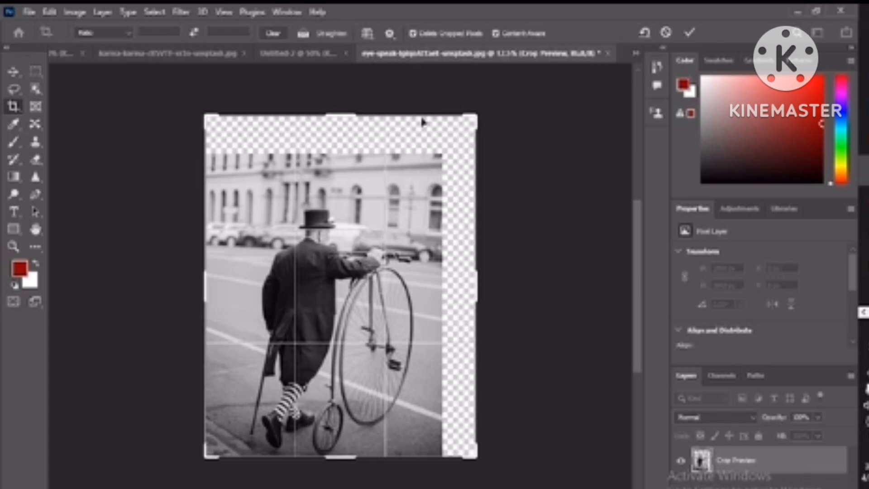
{"action": "left_click_drag", "start_coordinate": [477, 289], "coordinate": [500, 281]}
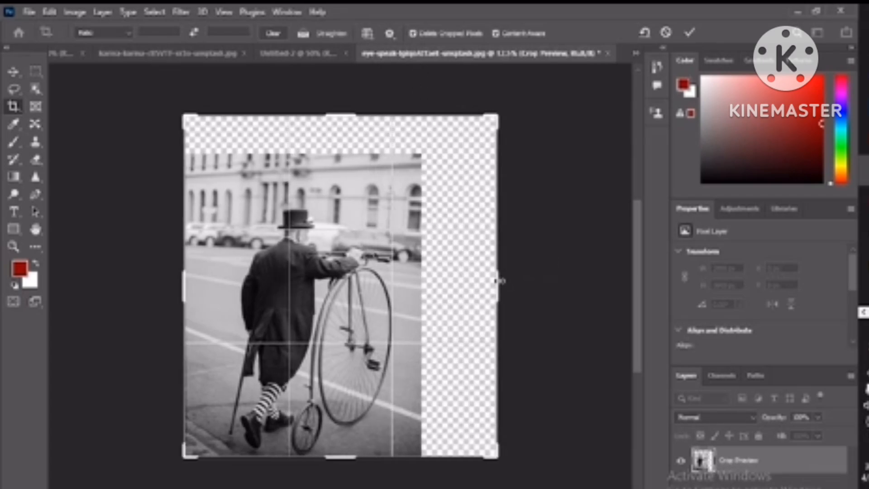
Step: Open the crop box's context menu to view its ratio and size presets
{"action": "right_click", "coordinate": [391, 239]}
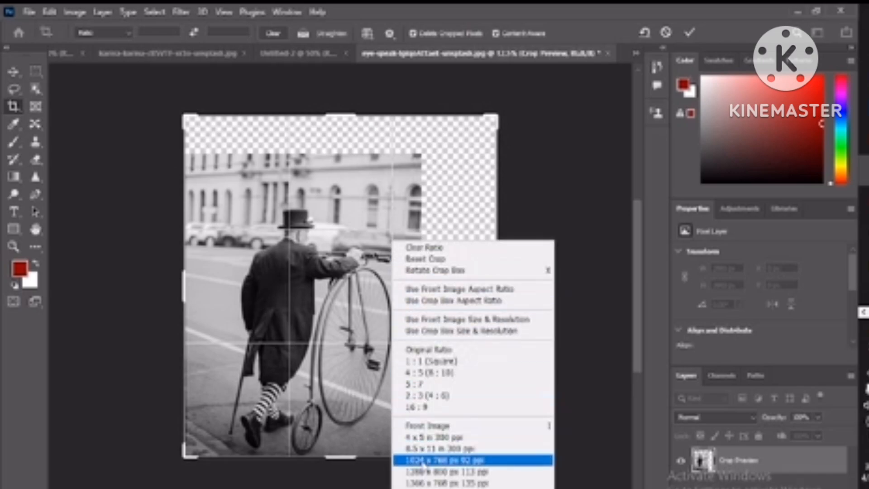
{"action": "left_click", "coordinate": [321, 262]}
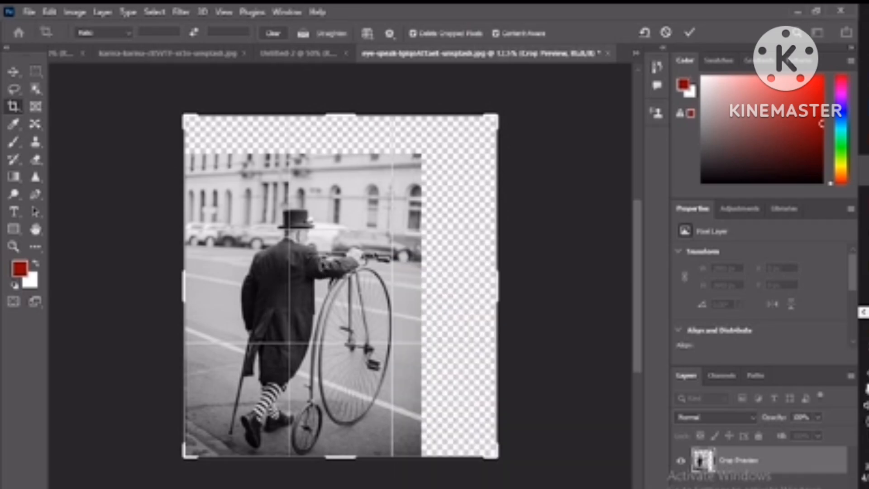
{"action": "right_click", "coordinate": [322, 261]}
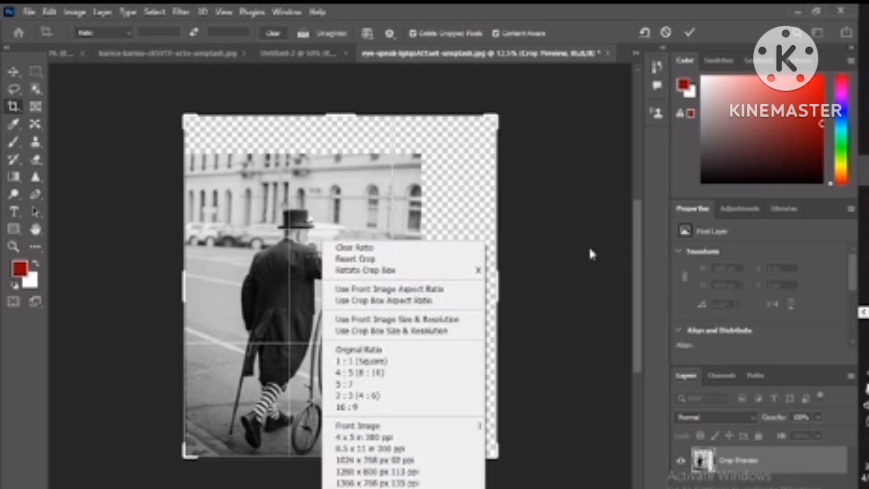
{"action": "left_click", "coordinate": [311, 221]}
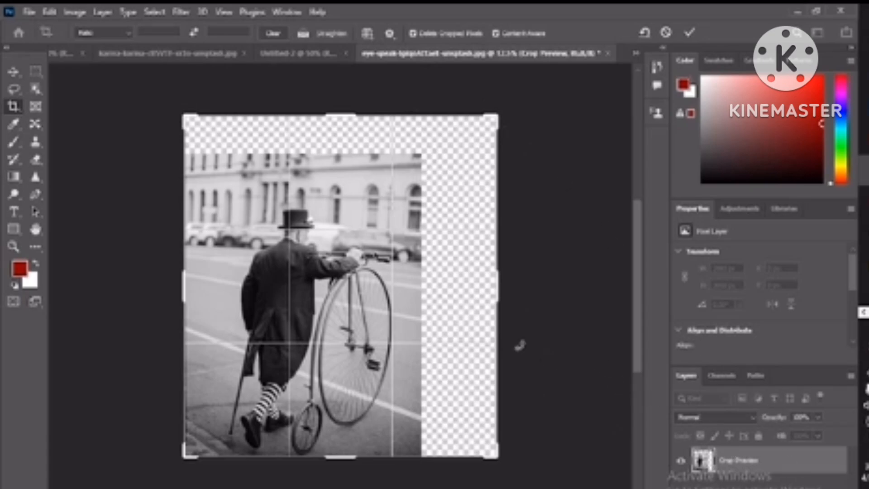
Step: Undo the crop box changes and cancel the crop
{"action": "key", "text": "ctrl+z"}
{"action": "key", "text": "ctrl+z"}
{"action": "key", "text": "ctrl+z"}
{"action": "key", "text": "ctrl+z"}
{"action": "key", "text": "ctrl+z"}
{"action": "key", "text": "ctrl+z"}
{"action": "key", "text": "ctrl+z"}
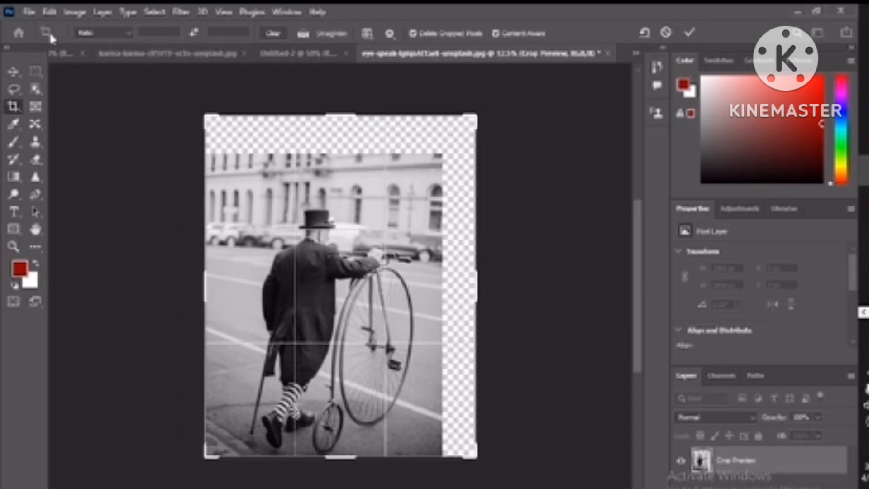
{"action": "left_click", "coordinate": [29, 13]}
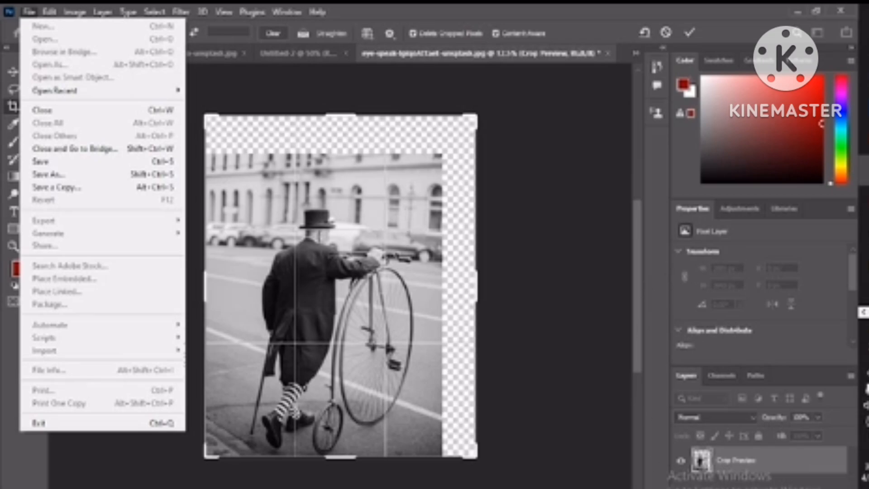
{"action": "key", "text": "Escape"}
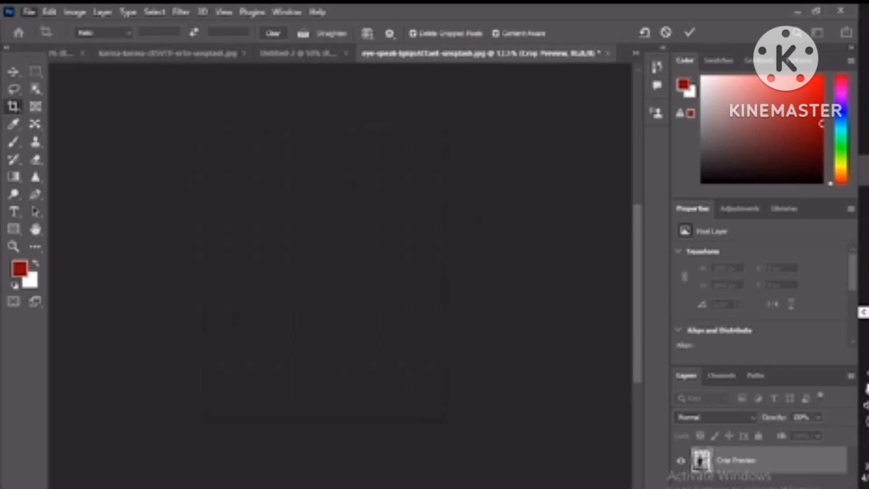
{"action": "key", "text": "Return"}
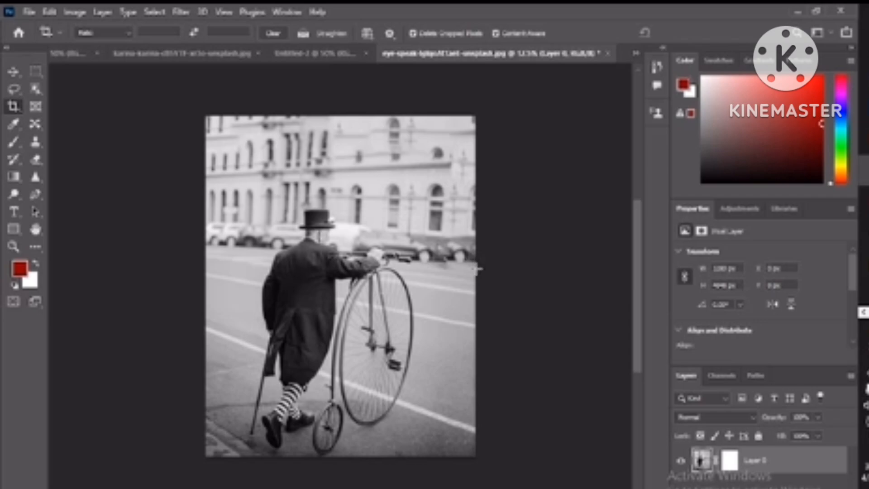
Step: Extend the crop box's right edge beyond the photo and commit the crop
{"action": "left_click", "coordinate": [475, 277]}
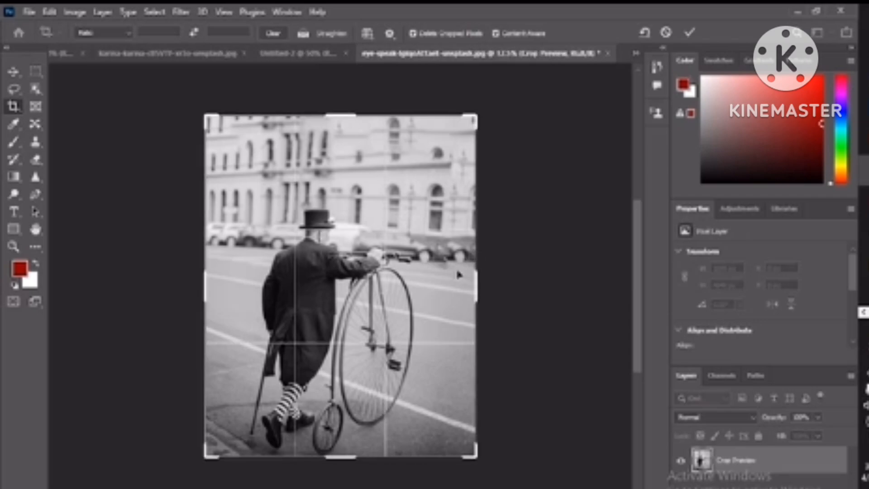
{"action": "left_click_drag", "start_coordinate": [475, 277], "coordinate": [497, 278]}
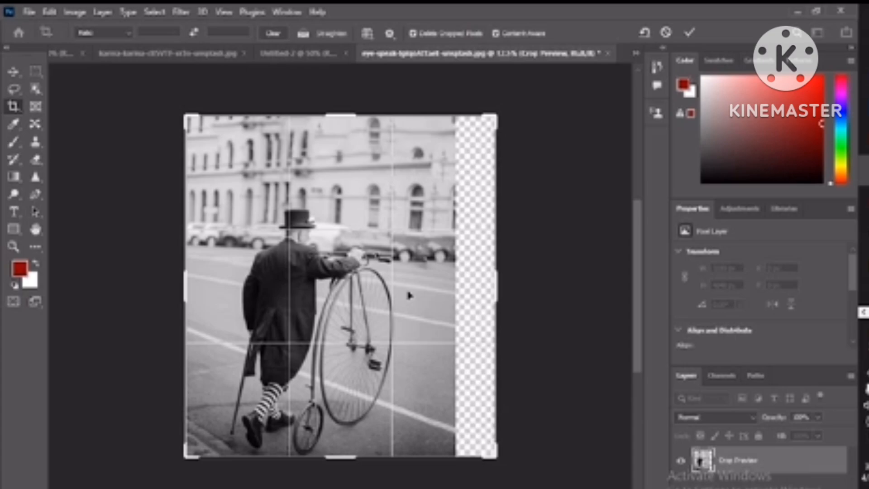
{"action": "key", "text": "Return"}
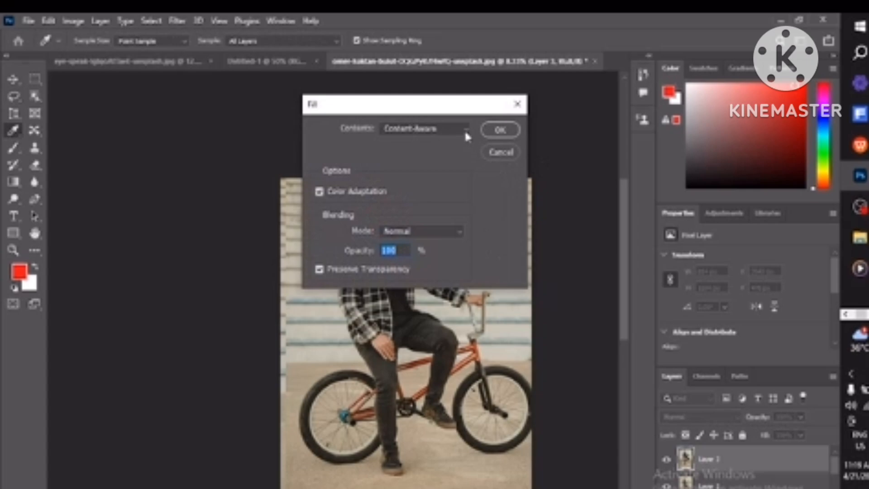
Step: Fill the selection with Content-Aware contents at 100% opacity
{"action": "left_click", "coordinate": [466, 130]}
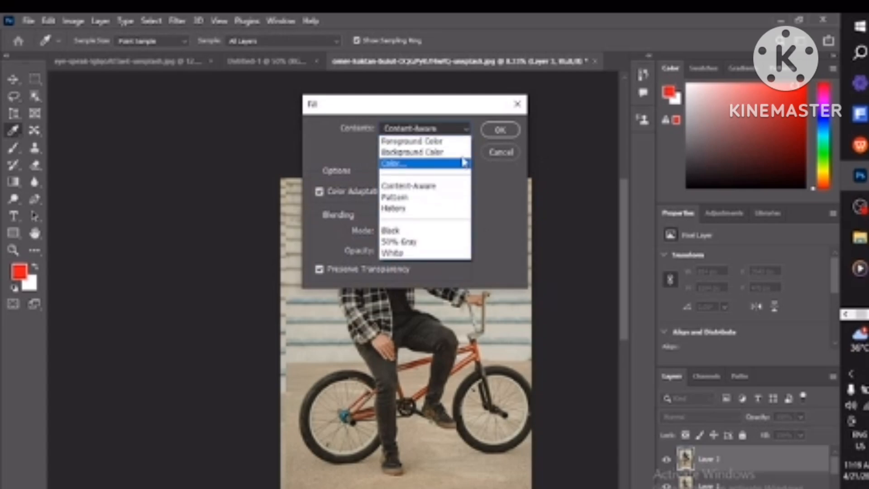
{"action": "left_click", "coordinate": [493, 130]}
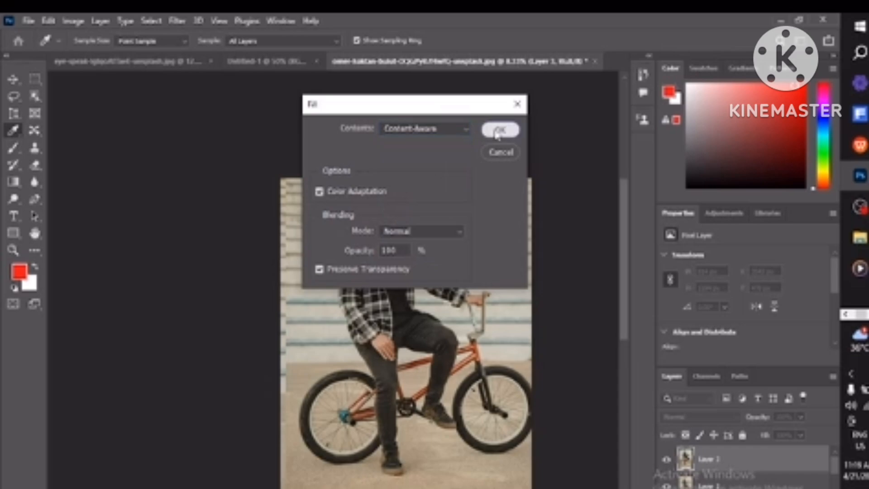
{"action": "left_click", "coordinate": [497, 132]}
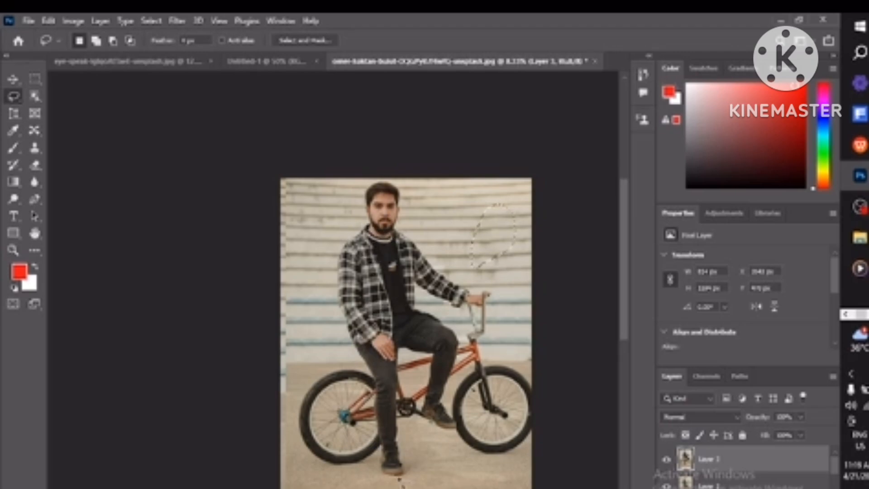
Step: Lasso around the man on the bike, content-aware fill the selection, then undo the fill
{"action": "mouse_move", "coordinate": [402, 476]}
{"action": "left_mouse_down"}
{"action": "mouse_move", "coordinate": [376, 374]}
{"action": "mouse_move", "coordinate": [334, 279]}
{"action": "mouse_move", "coordinate": [336, 251]}
{"action": "mouse_move", "coordinate": [371, 167]}
{"action": "mouse_move", "coordinate": [414, 187]}
{"action": "mouse_move", "coordinate": [429, 245]}
{"action": "mouse_move", "coordinate": [515, 295]}
{"action": "mouse_move", "coordinate": [520, 306]}
{"action": "mouse_move", "coordinate": [480, 305]}
{"action": "mouse_move", "coordinate": [462, 317]}
{"action": "mouse_move", "coordinate": [478, 374]}
{"action": "mouse_move", "coordinate": [459, 400]}
{"action": "mouse_move", "coordinate": [461, 450]}
{"action": "mouse_move", "coordinate": [440, 462]}
{"action": "mouse_move", "coordinate": [425, 451]}
{"action": "mouse_move", "coordinate": [423, 467]}
{"action": "mouse_move", "coordinate": [393, 481]}
{"action": "left_mouse_up"}
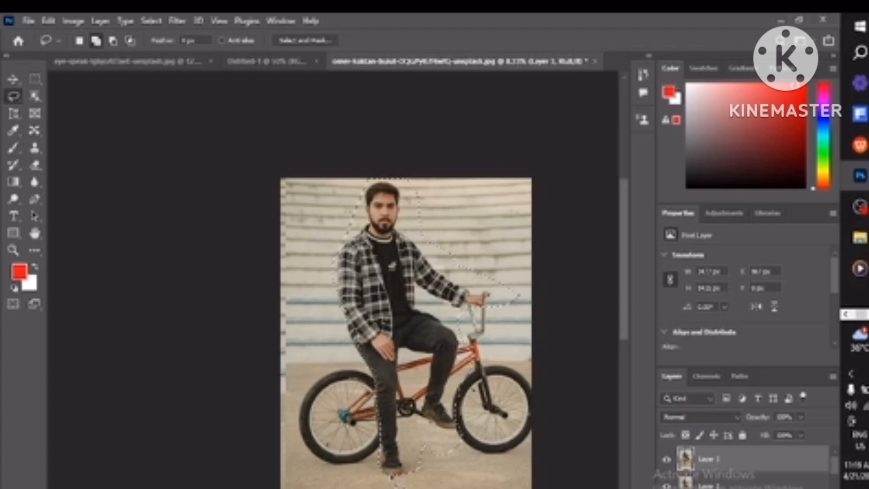
{"action": "key", "text": "shift+BackSpace"}
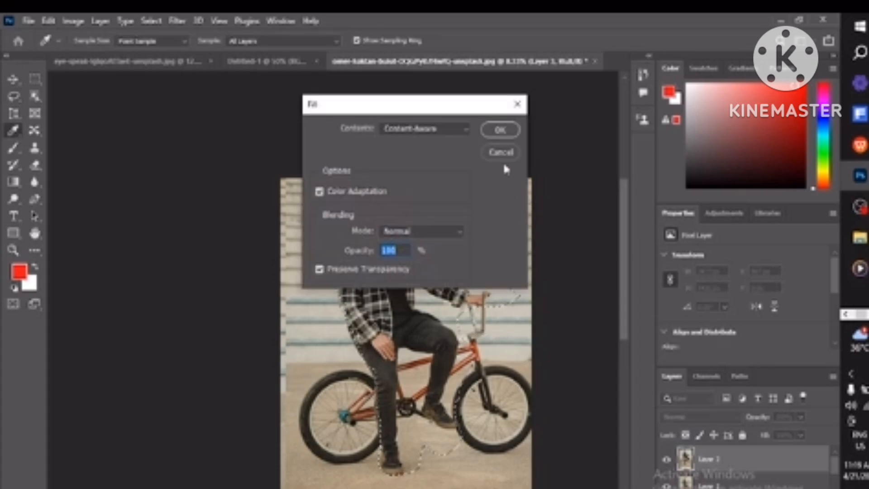
{"action": "left_click", "coordinate": [500, 130]}
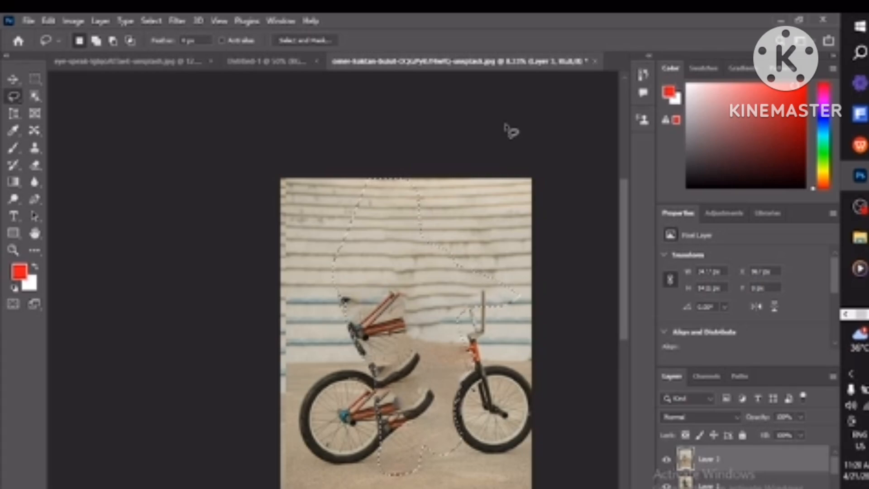
{"action": "key", "text": "ctrl+z"}
{"action": "key", "text": "z"}
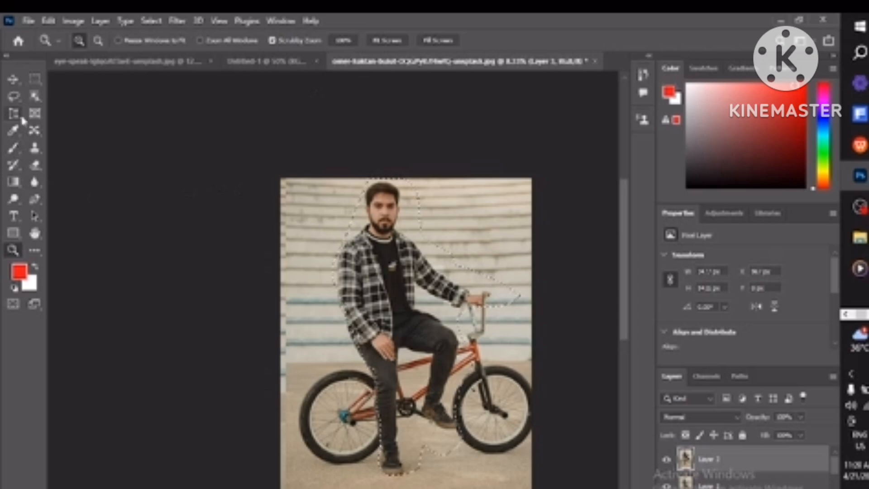
Step: Switch to the Content-Aware Move Tool and set its Mode to Extend
{"action": "left_click", "coordinate": [41, 136]}
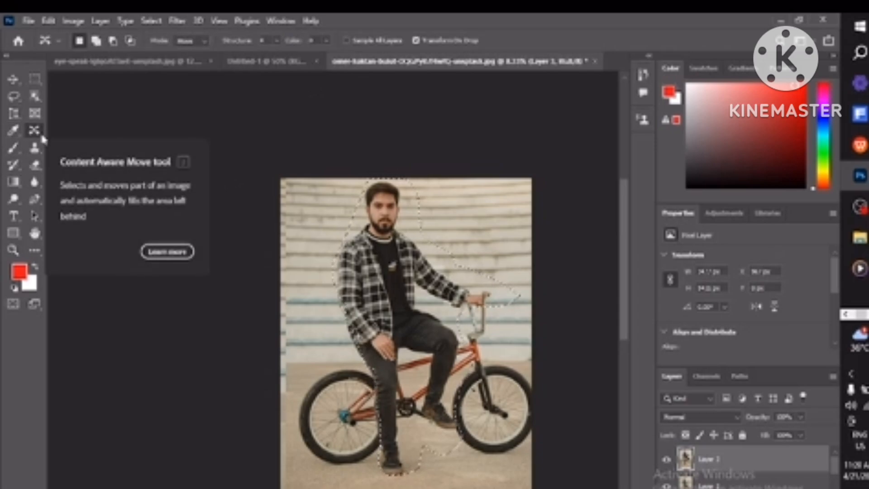
{"action": "right_click", "coordinate": [43, 138]}
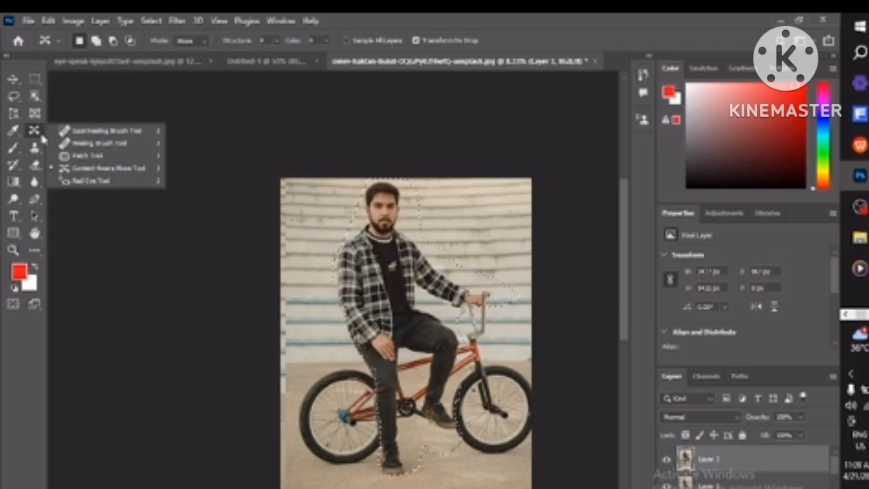
{"action": "left_click", "coordinate": [78, 172]}
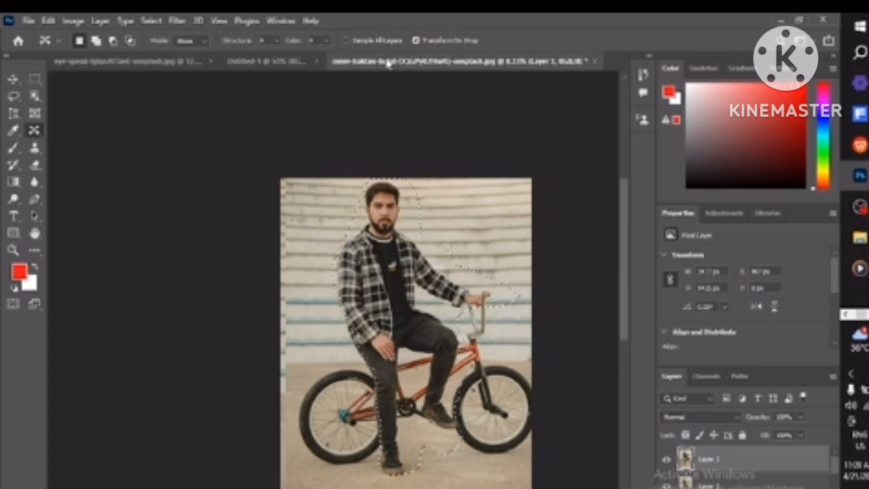
{"action": "left_click", "coordinate": [415, 41]}
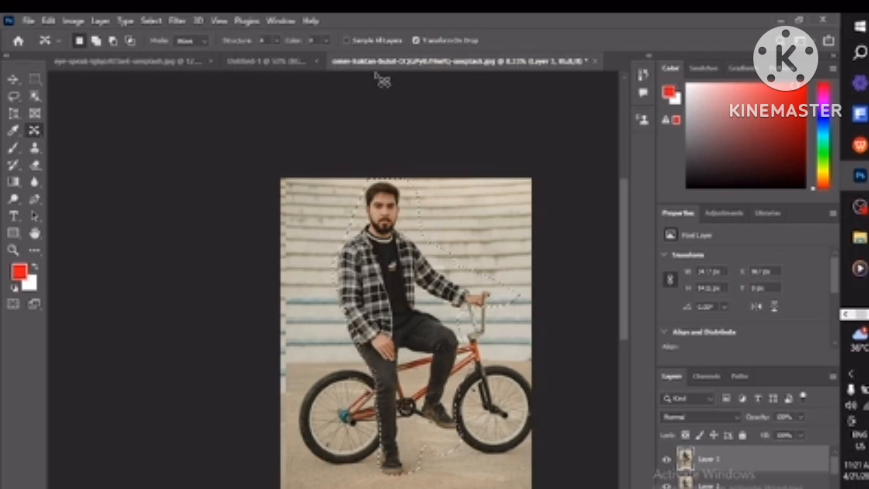
{"action": "left_click", "coordinate": [202, 39]}
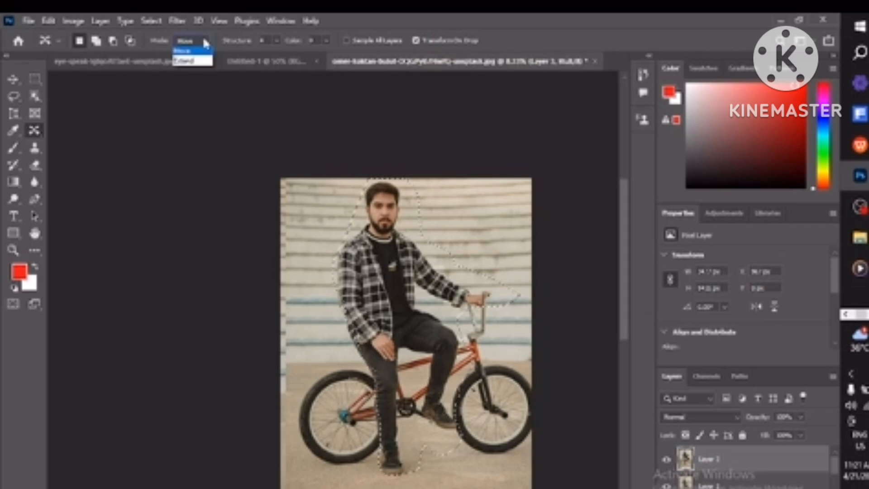
{"action": "left_click", "coordinate": [201, 65]}
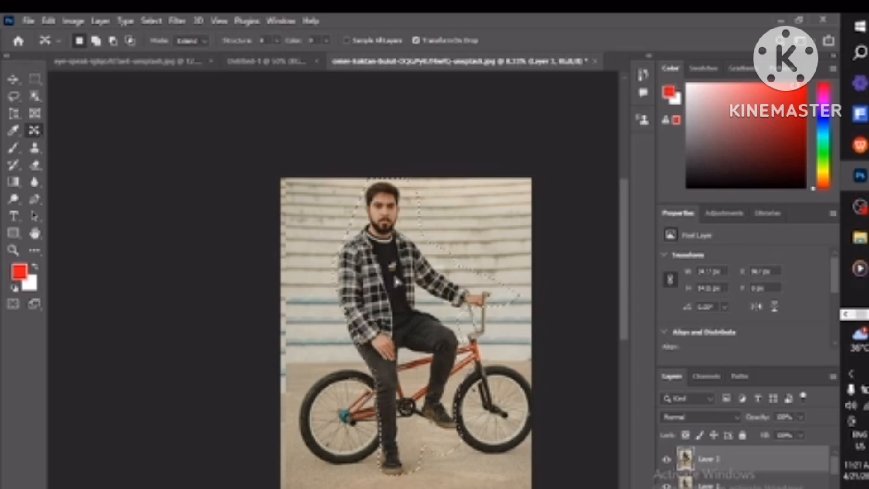
Step: Move a copy of the selected man to the right and commit the content-aware move
{"action": "left_click_drag", "start_coordinate": [380, 280], "coordinate": [523, 297]}
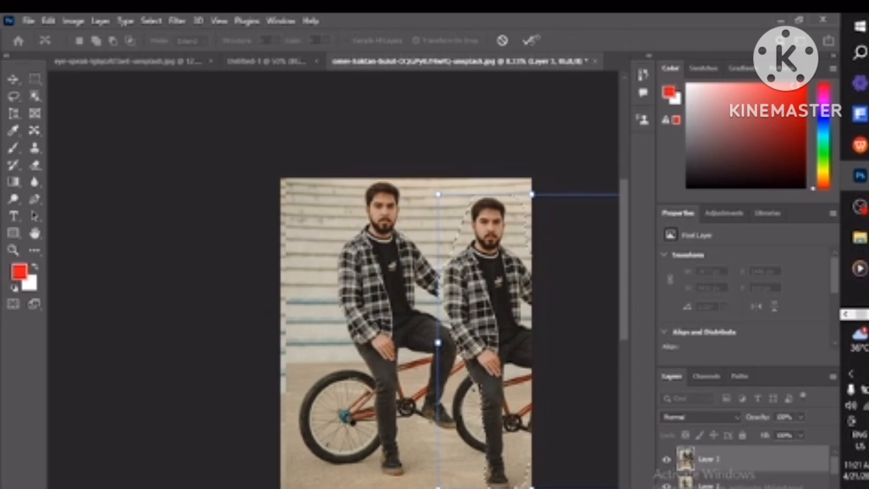
{"action": "left_click", "coordinate": [526, 41]}
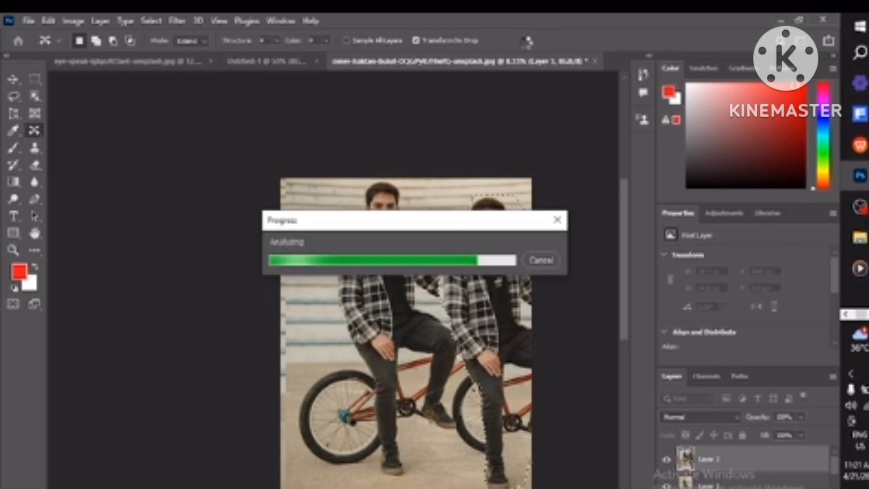
Step: Switch to the Notepad file of shortcut notes to review them, then return to Photoshop
{"action": "left_click", "coordinate": [863, 244]}
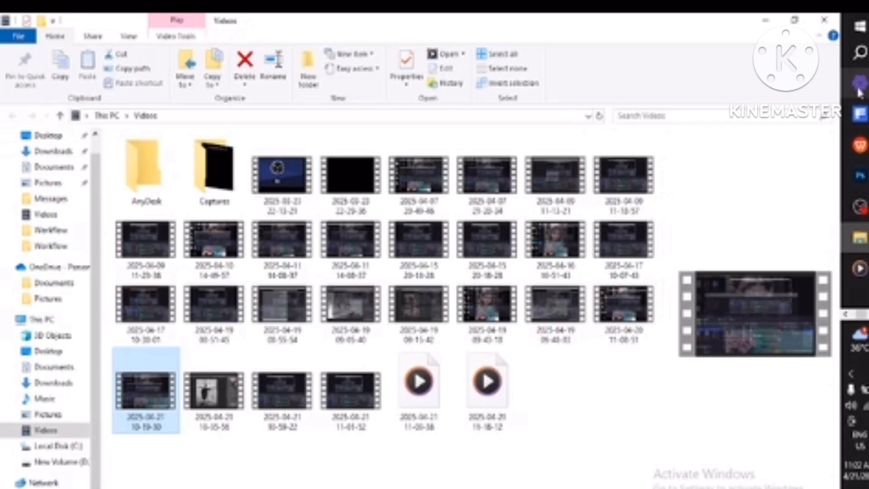
{"action": "left_click", "coordinate": [868, 314]}
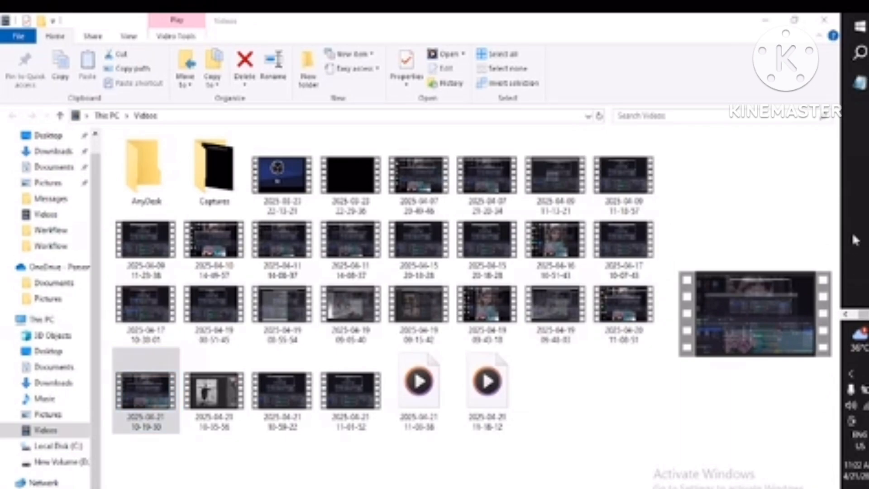
{"action": "left_click", "coordinate": [860, 84]}
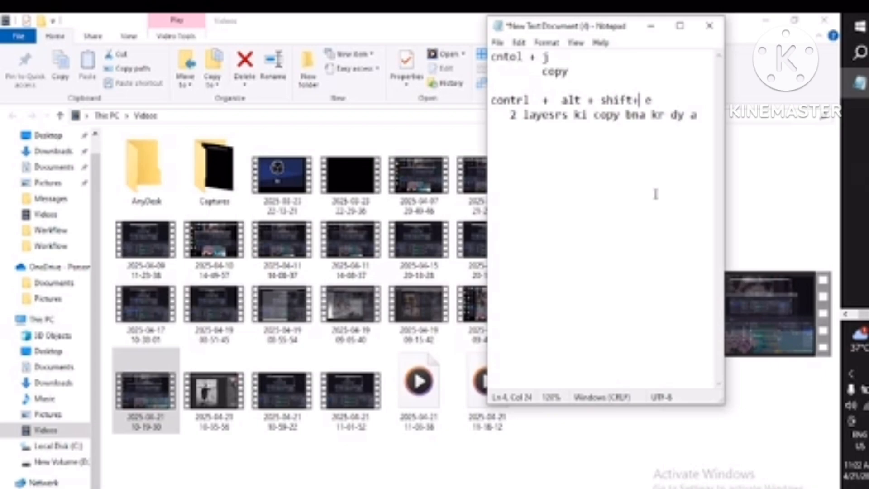
{"action": "left_click", "coordinate": [647, 21]}
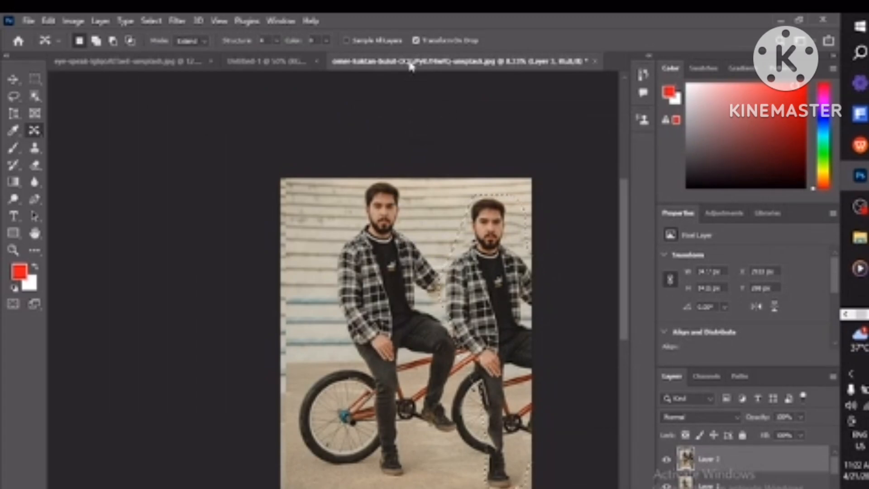
Step: Turn off Transform On Drop and drag the selected man leftward repeatedly, extending overlapping copies across the bicycle
{"action": "left_click", "coordinate": [416, 41]}
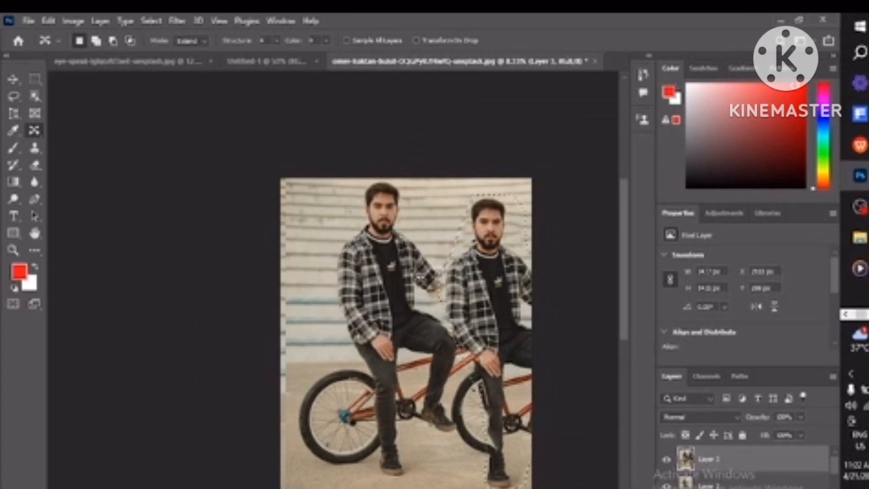
{"action": "left_click_drag", "start_coordinate": [516, 298], "coordinate": [469, 292]}
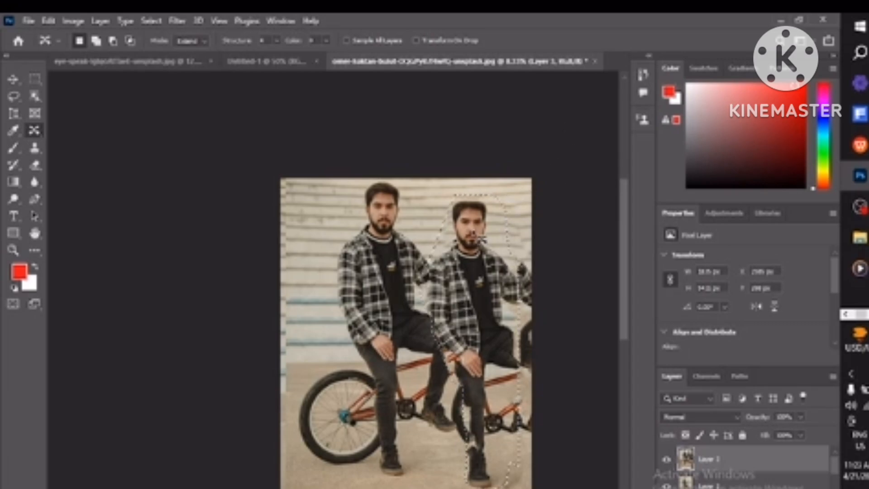
{"action": "left_click_drag", "start_coordinate": [458, 250], "coordinate": [437, 268]}
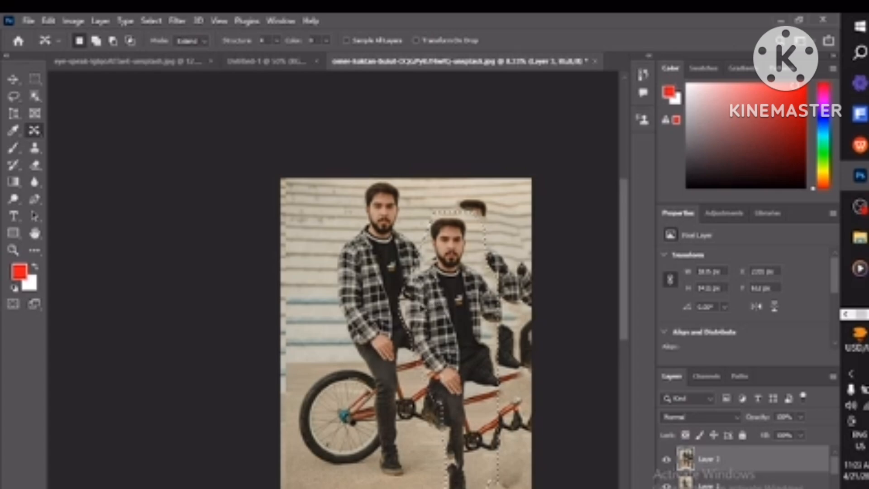
{"action": "left_click_drag", "start_coordinate": [435, 301], "coordinate": [419, 302]}
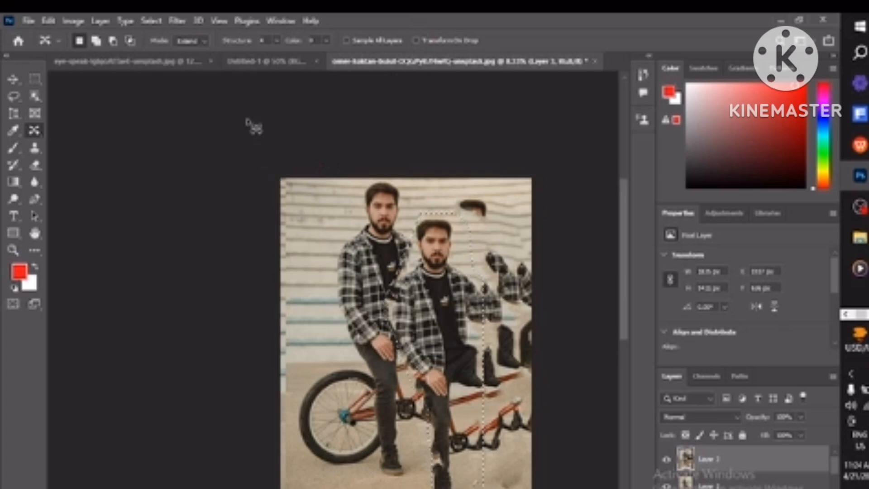
Step: Set the Content-Aware Move Mode to Move and drag the selected man further left
{"action": "left_click", "coordinate": [206, 43]}
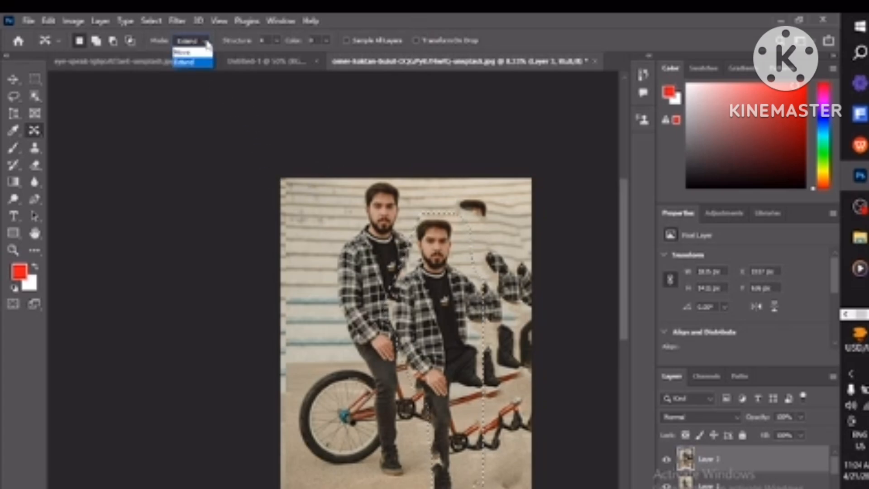
{"action": "left_click", "coordinate": [198, 52]}
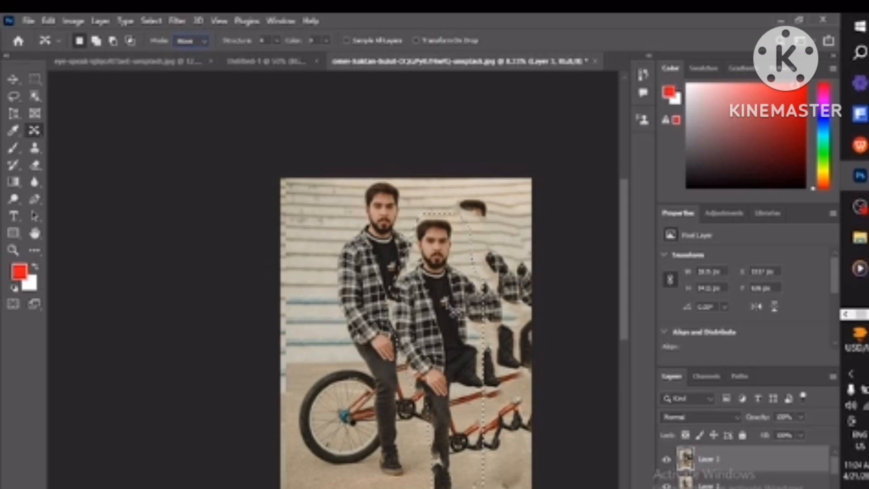
{"action": "left_click_drag", "start_coordinate": [467, 295], "coordinate": [356, 276]}
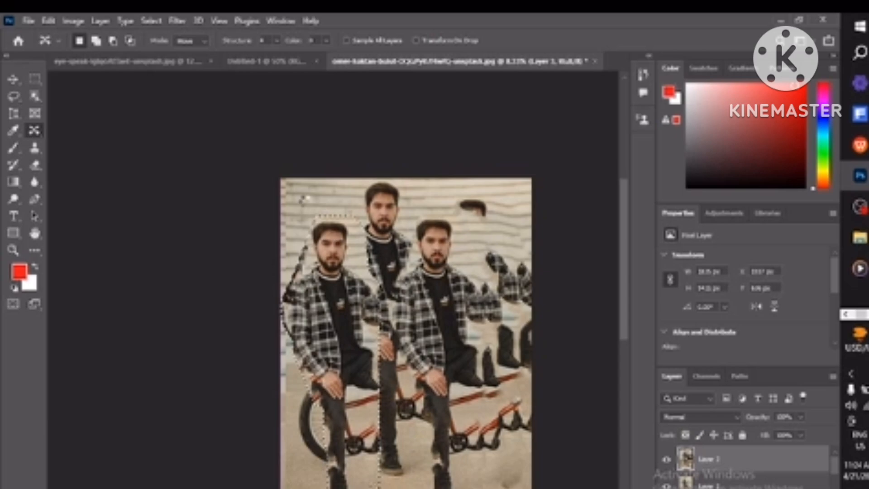